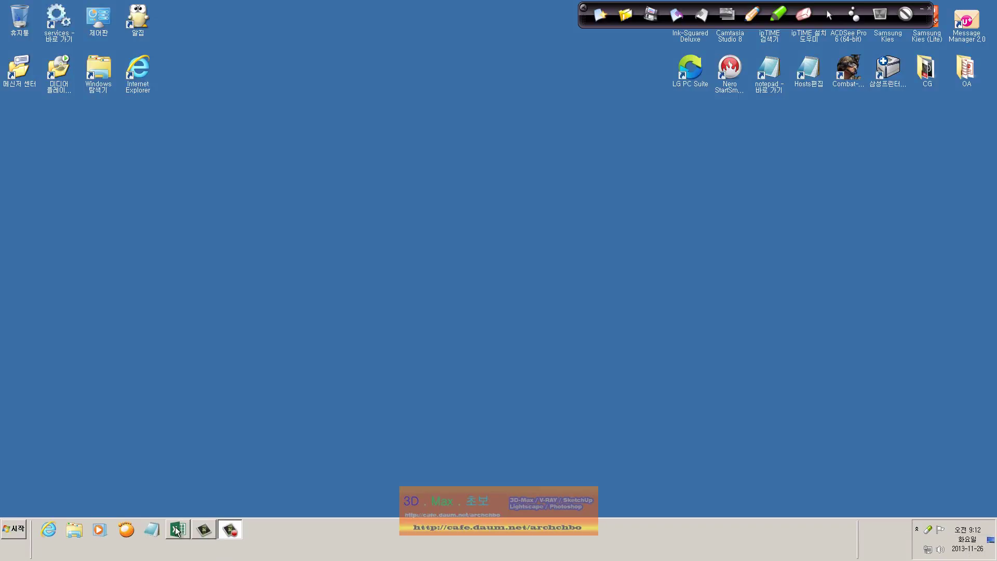
# Step: Restore the Excel workbook and flip through the sheets from 서울지역 to 울산지역
pyautogui.click(179, 529)
pyautogui.click(371, 275)
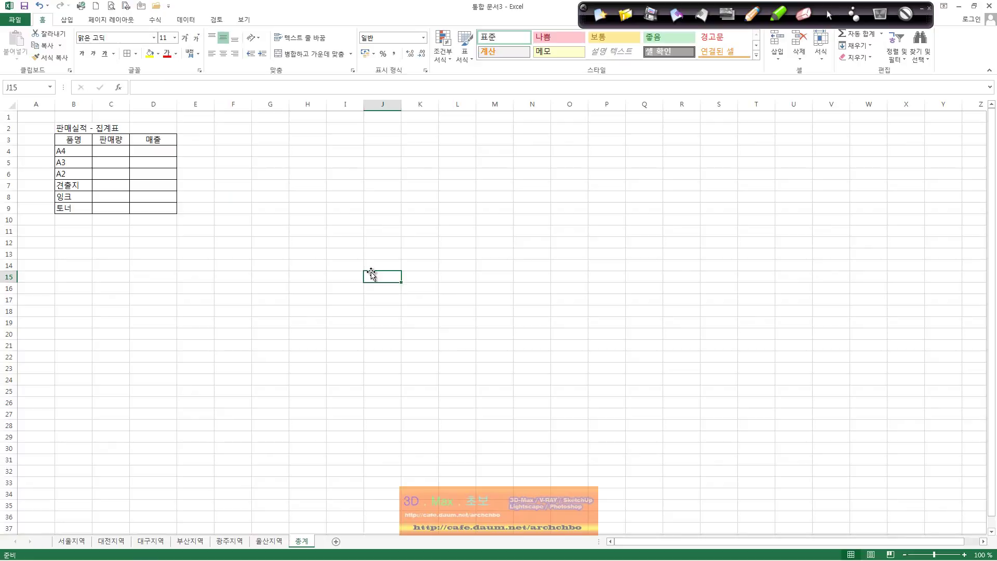
pyautogui.click(91, 542)
pyautogui.click(111, 542)
pyautogui.click(151, 542)
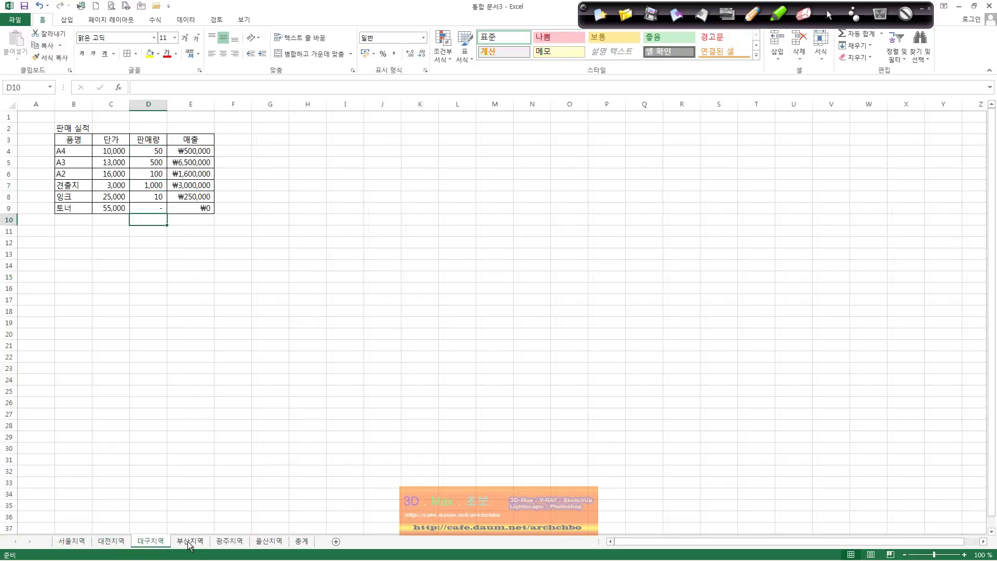
pyautogui.click(190, 542)
pyautogui.click(238, 543)
pyautogui.click(268, 542)
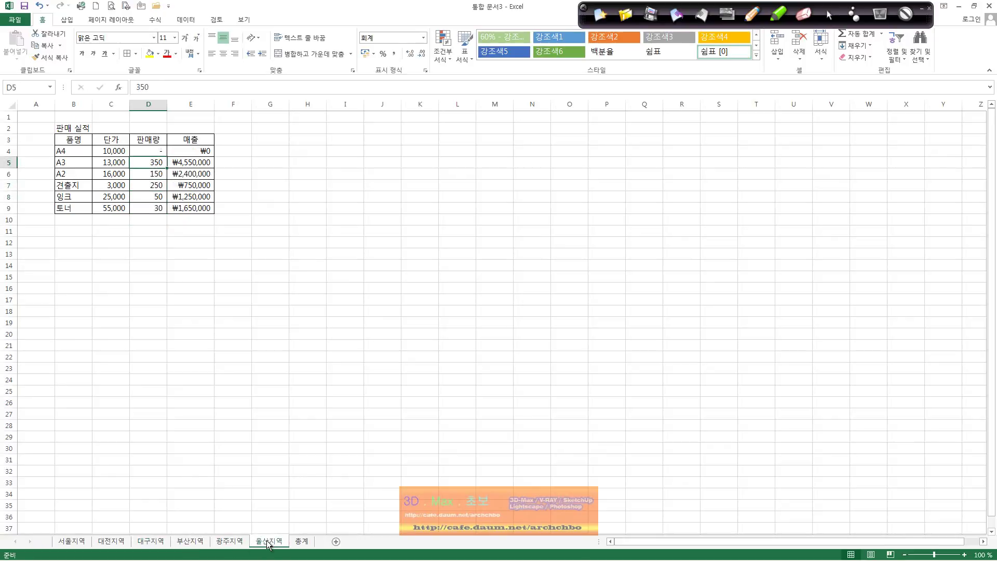
# Step: Review 서울지역 through 부산지역 again, then return to the 총계 sheet at cell D4
pyautogui.click(85, 543)
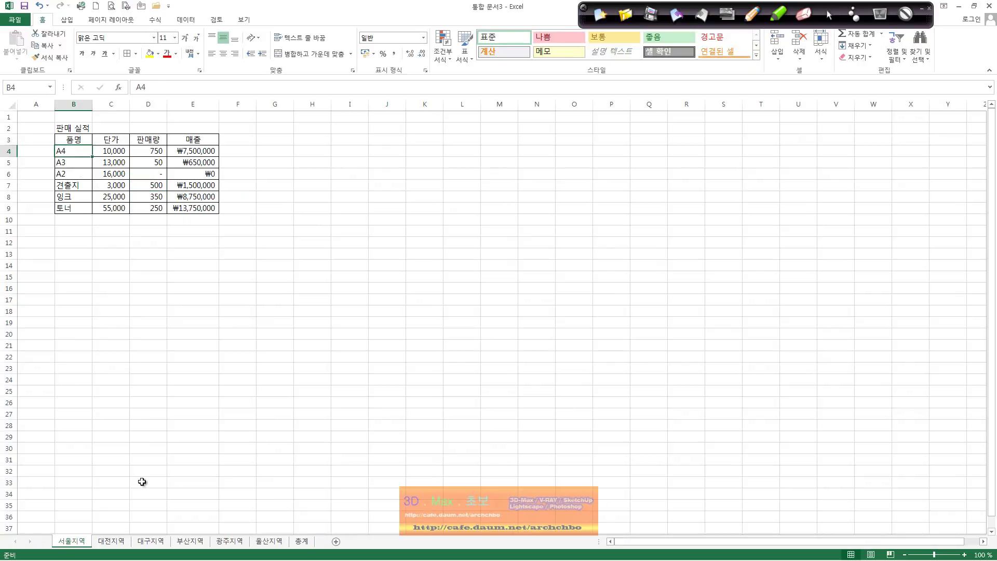
pyautogui.hotkey('ctrl', 'pagedown')
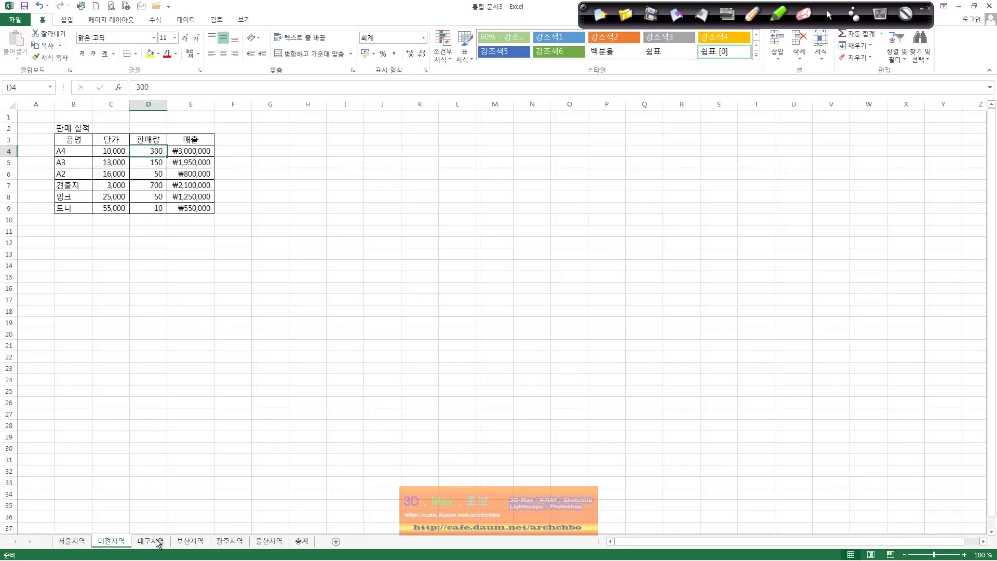
pyautogui.click(155, 542)
pyautogui.click(189, 542)
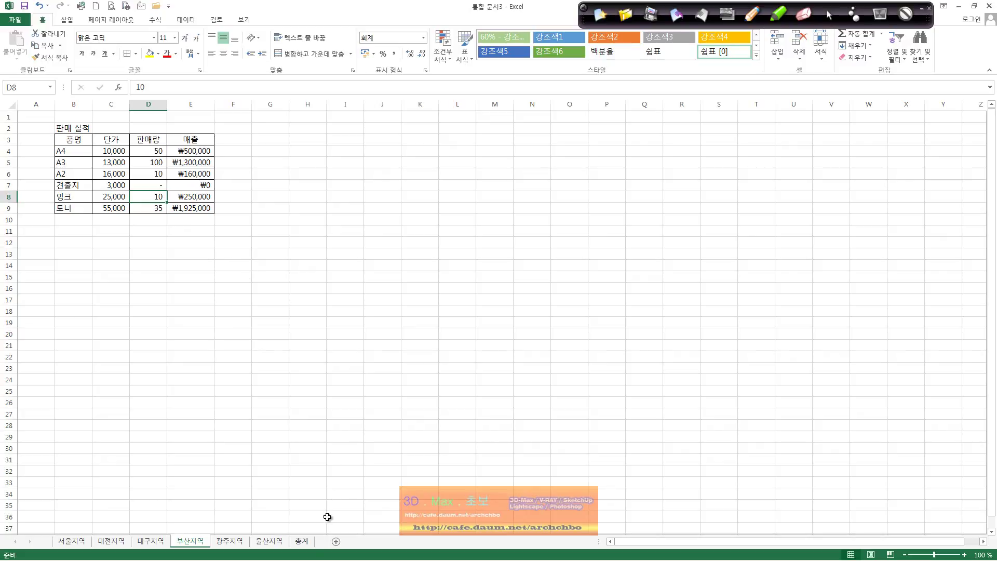
pyautogui.click(302, 541)
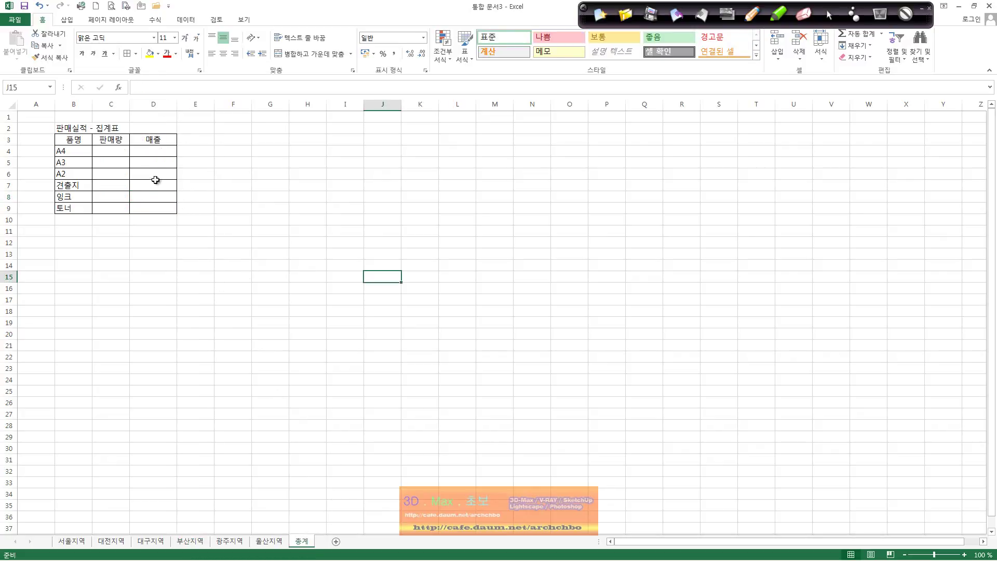
pyautogui.click(146, 150)
# Step: Handwrite the first line of the 3-D reference note in ink beside the summary table
pyautogui.click(117, 150)
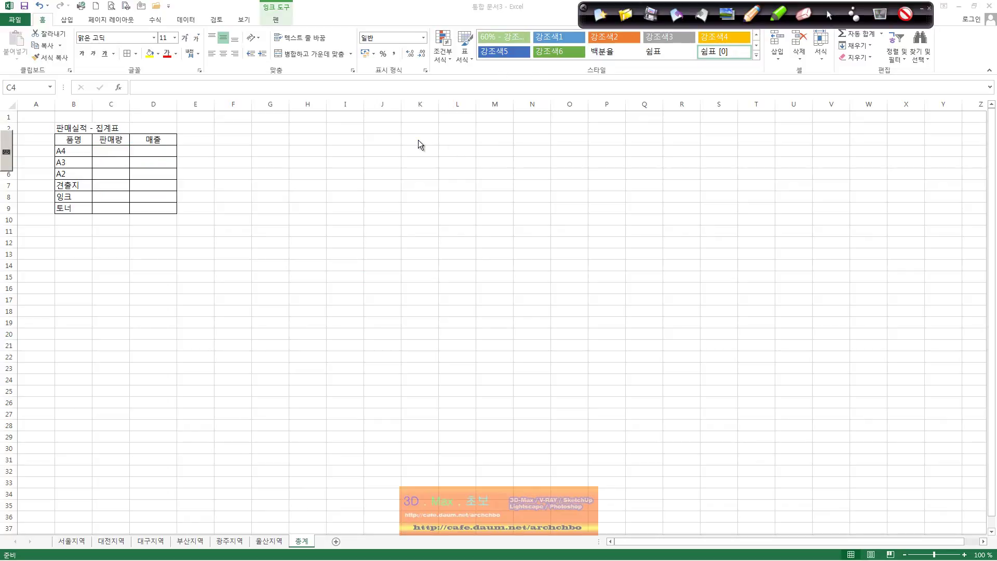
pyautogui.moveTo(418, 130)
pyautogui.mouseDown()
pyautogui.moveTo(431, 150)
pyautogui.moveTo(445, 141)
pyautogui.moveTo(462, 156)
pyautogui.moveTo(483, 139)
pyautogui.moveTo(491, 155)
pyautogui.moveTo(526, 139)
pyautogui.mouseUp()
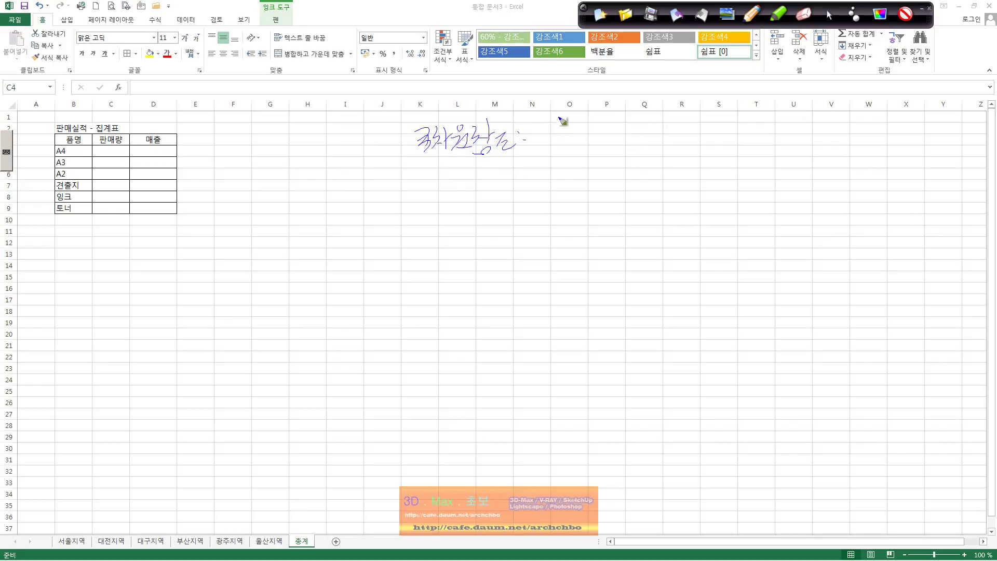
pyautogui.moveTo(539, 139)
pyautogui.mouseDown()
pyautogui.moveTo(571, 159)
pyautogui.moveTo(584, 150)
pyautogui.moveTo(572, 153)
pyautogui.moveTo(582, 131)
pyautogui.moveTo(588, 147)
pyautogui.moveTo(611, 154)
pyautogui.moveTo(600, 156)
pyautogui.moveTo(646, 150)
pyautogui.moveTo(664, 164)
pyautogui.mouseUp()
pyautogui.moveTo(655, 138)
pyautogui.mouseDown()
pyautogui.moveTo(675, 134)
pyautogui.moveTo(671, 147)
pyautogui.mouseUp()
pyautogui.moveTo(680, 127); pyautogui.dragTo(682, 167)
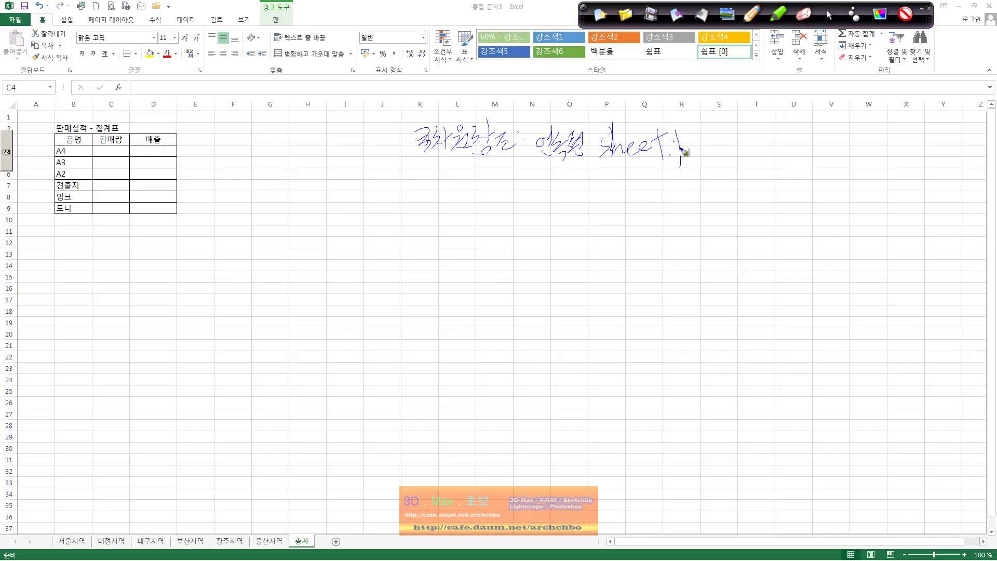
pyautogui.moveTo(711, 134)
pyautogui.mouseDown()
pyautogui.moveTo(724, 154)
pyautogui.moveTo(805, 151)
pyautogui.mouseUp()
pyautogui.moveTo(795, 152)
pyautogui.mouseDown()
pyautogui.moveTo(821, 156)
pyautogui.moveTo(840, 142)
pyautogui.moveTo(868, 146)
pyautogui.moveTo(868, 162)
pyautogui.moveTo(878, 152)
pyautogui.moveTo(881, 163)
pyautogui.moveTo(913, 143)
pyautogui.mouseUp()
pyautogui.moveTo(904, 147); pyautogui.dragTo(923, 150)
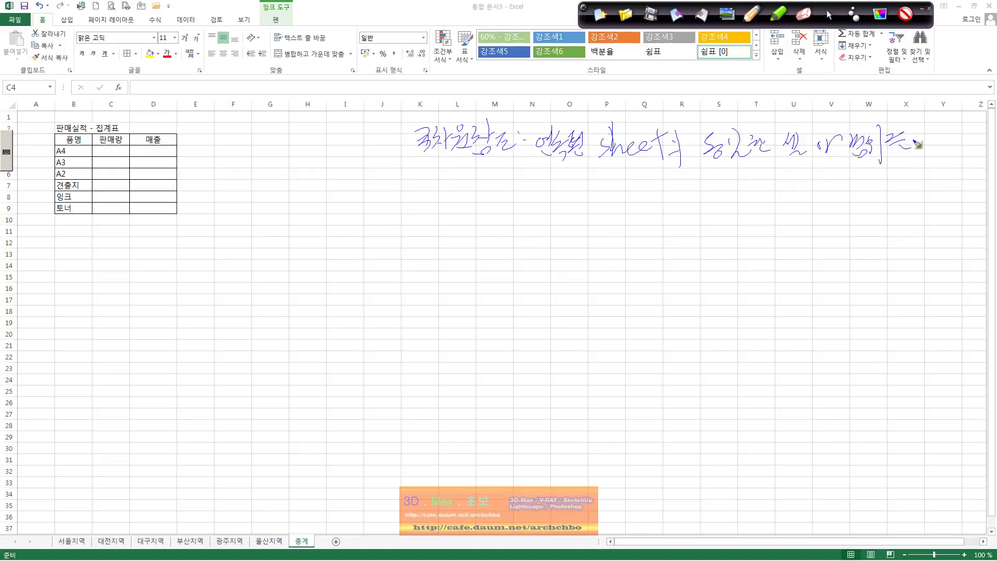
# Step: Write the note's second line, ending with '방법 -', then stop inking
pyautogui.moveTo(487, 168)
pyautogui.mouseDown()
pyautogui.moveTo(490, 197)
pyautogui.moveTo(505, 192)
pyautogui.mouseUp()
pyautogui.moveTo(491, 200)
pyautogui.mouseDown()
pyautogui.moveTo(535, 187)
pyautogui.moveTo(563, 206)
pyautogui.moveTo(598, 190)
pyautogui.moveTo(596, 208)
pyautogui.mouseUp()
pyautogui.moveTo(597, 174); pyautogui.dragTo(619, 183)
pyautogui.moveTo(605, 199)
pyautogui.mouseDown()
pyautogui.moveTo(613, 207)
pyautogui.moveTo(630, 191)
pyautogui.mouseUp()
pyautogui.moveTo(637, 182); pyautogui.dragTo(642, 182)
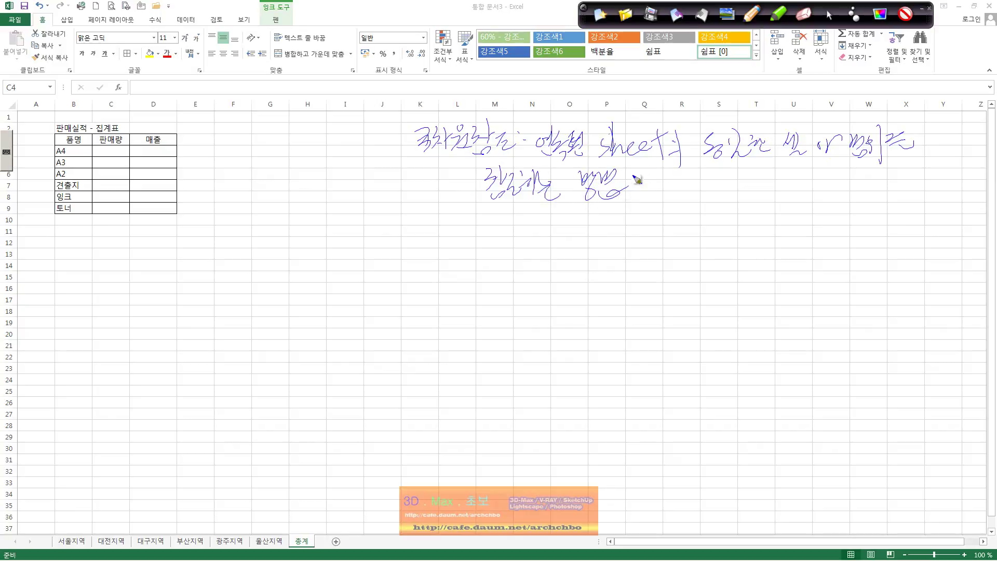
pyautogui.click(823, 15)
pyautogui.click(71, 172)
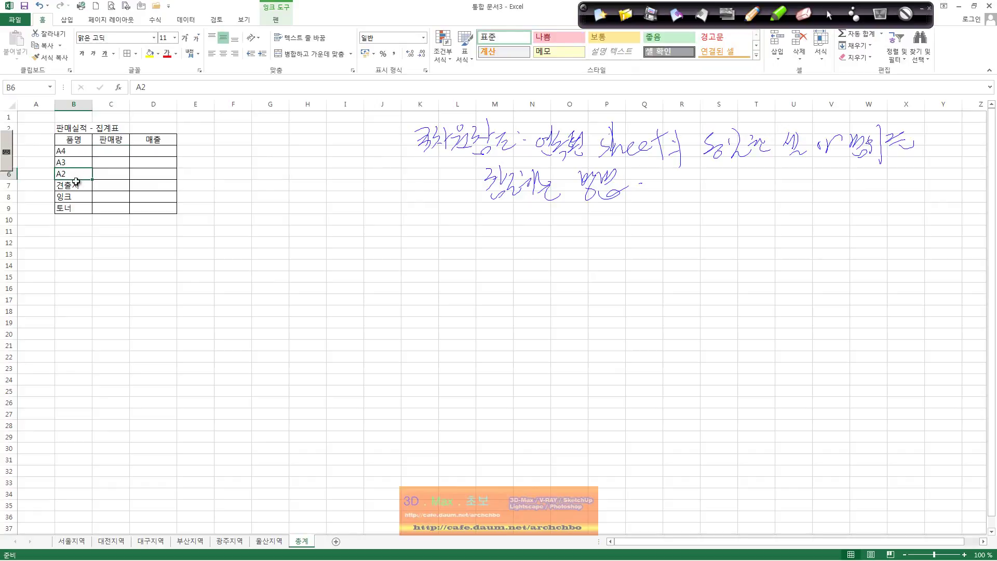
pyautogui.click(76, 205)
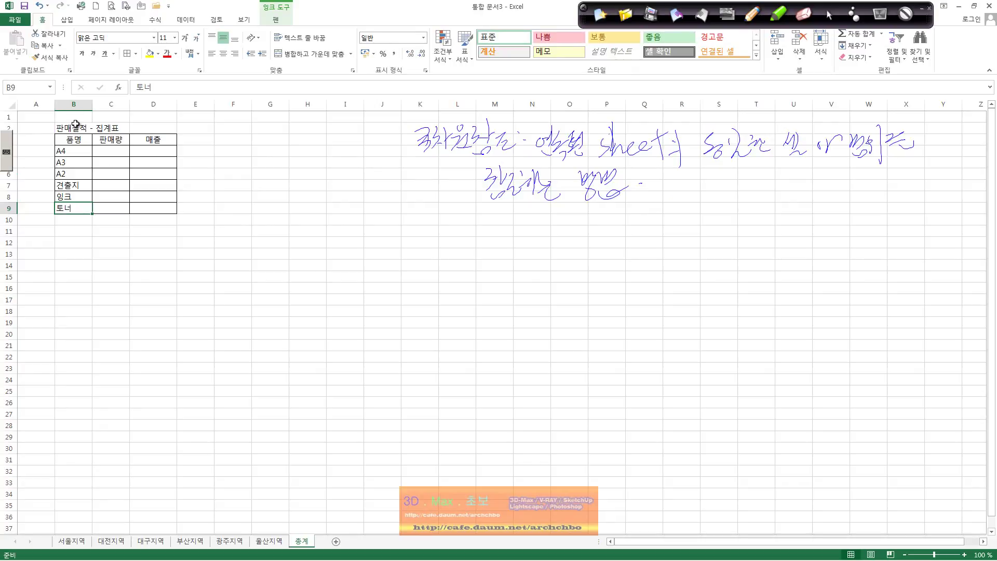
pyautogui.click(75, 126)
pyautogui.click(73, 540)
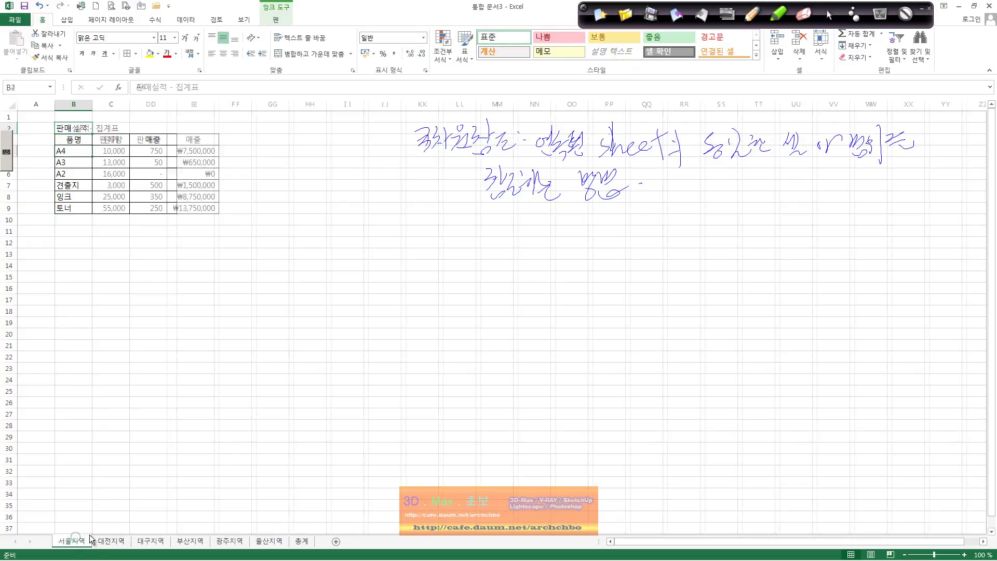
pyautogui.click(107, 542)
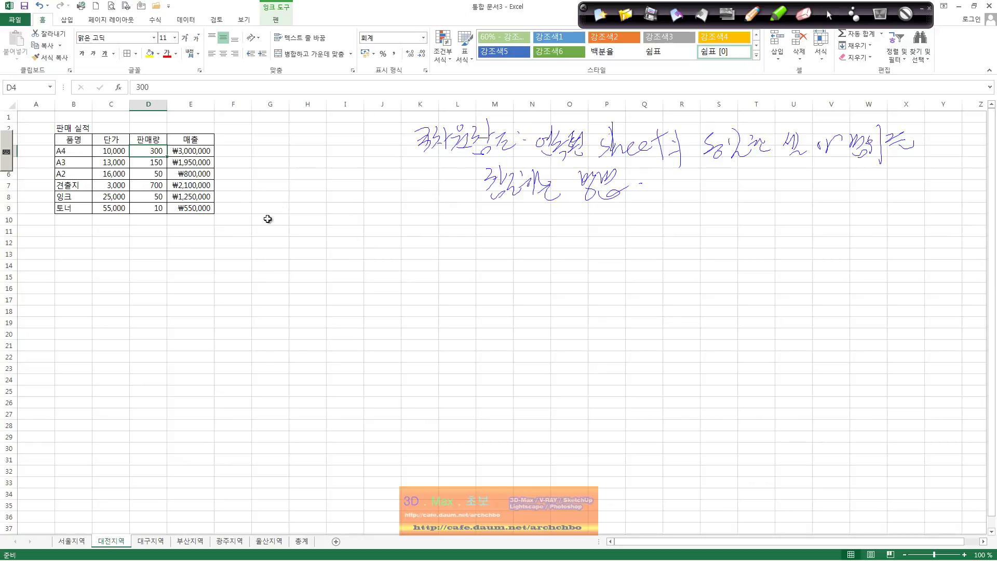
pyautogui.click(105, 154)
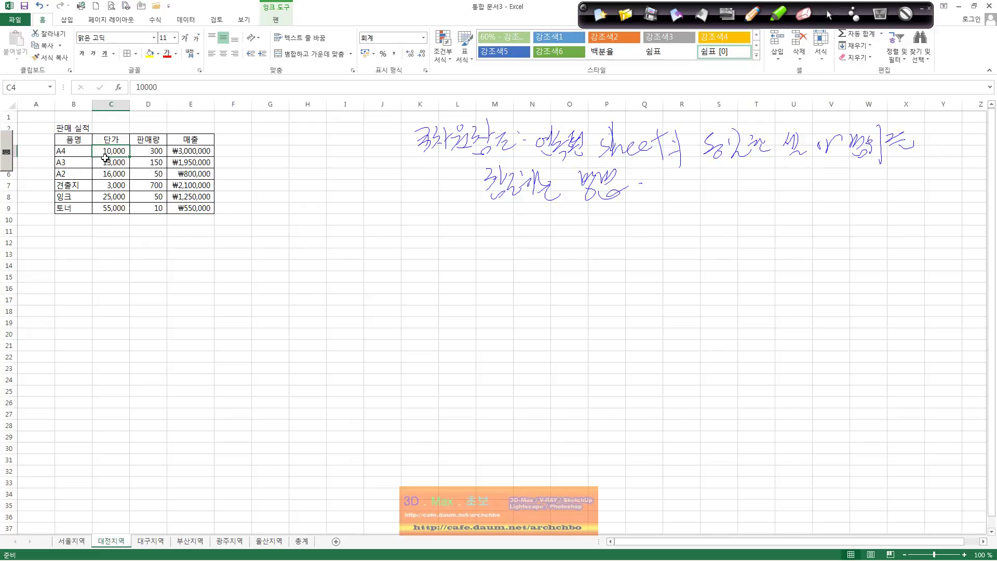
pyautogui.click(597, 140)
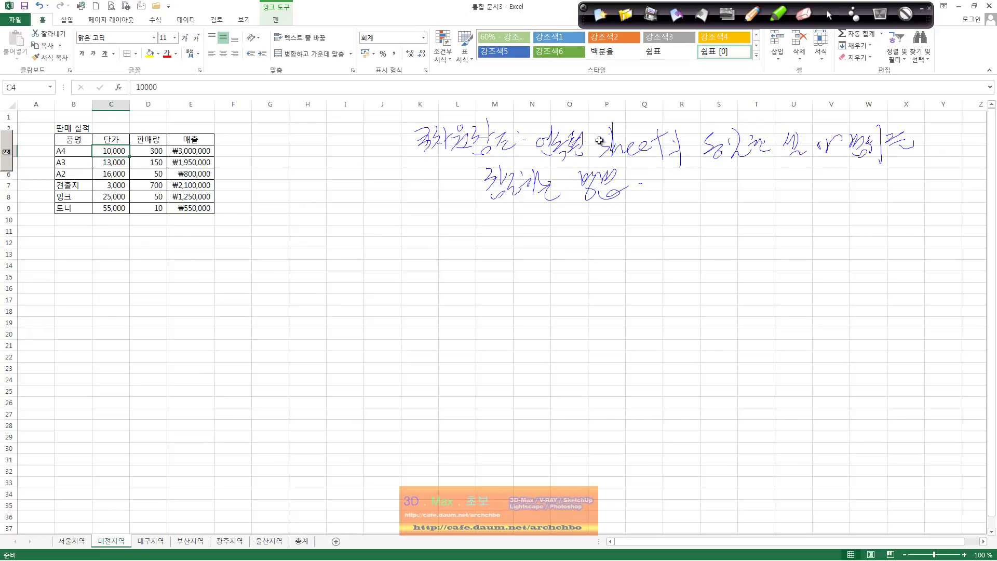
pyautogui.click(78, 543)
pyautogui.click(151, 541)
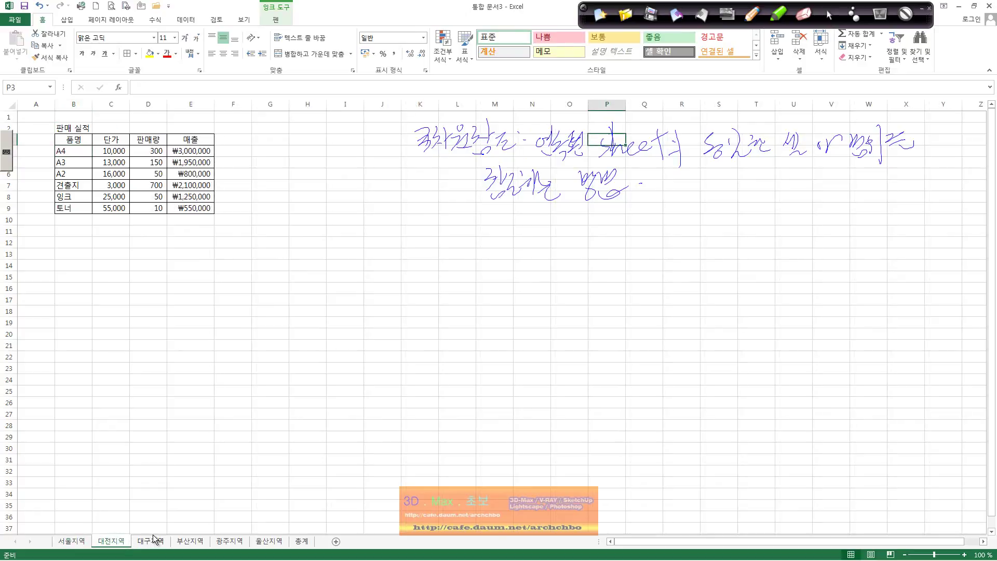
pyautogui.click(206, 544)
pyautogui.click(229, 541)
pyautogui.click(269, 541)
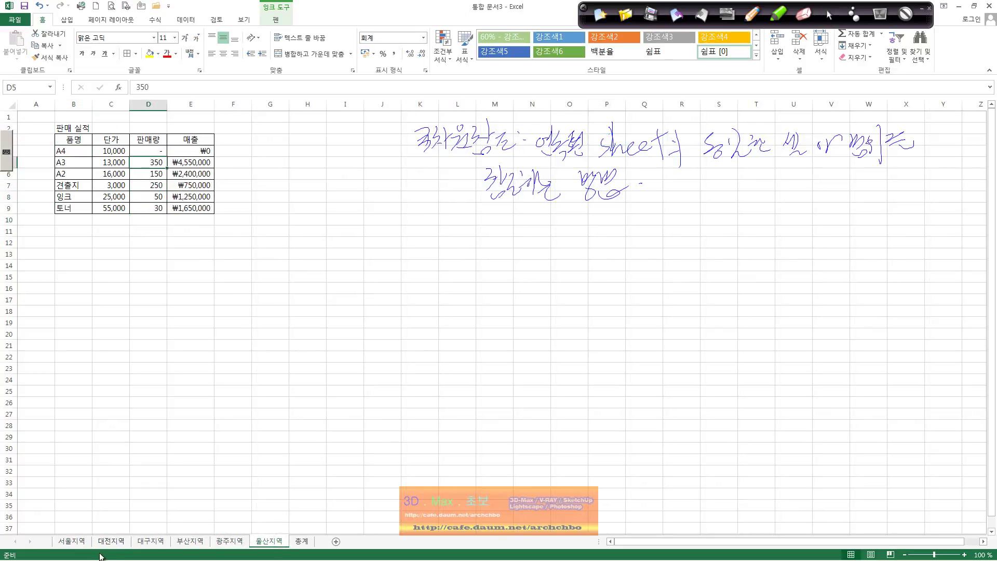
pyautogui.click(305, 542)
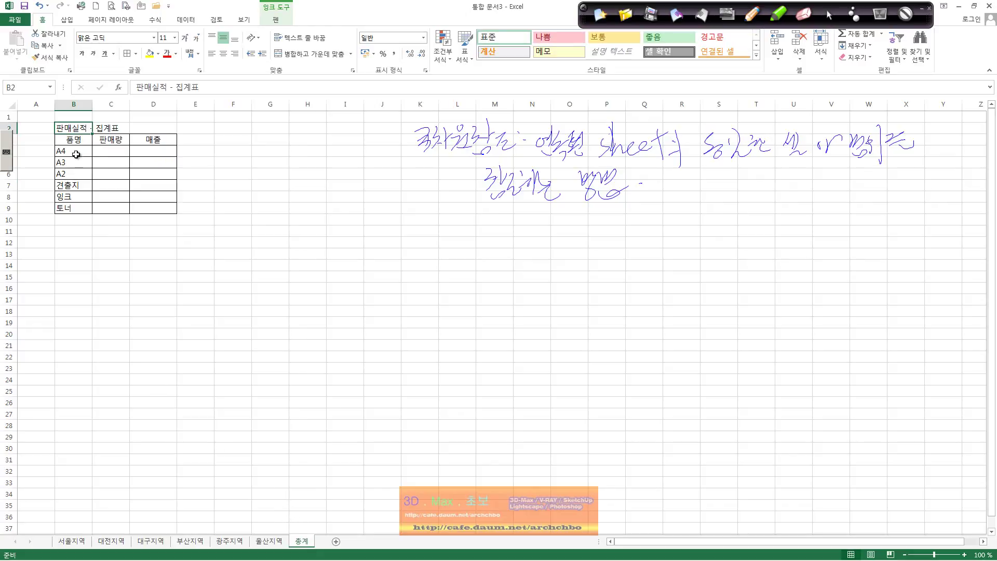
pyautogui.click(110, 150)
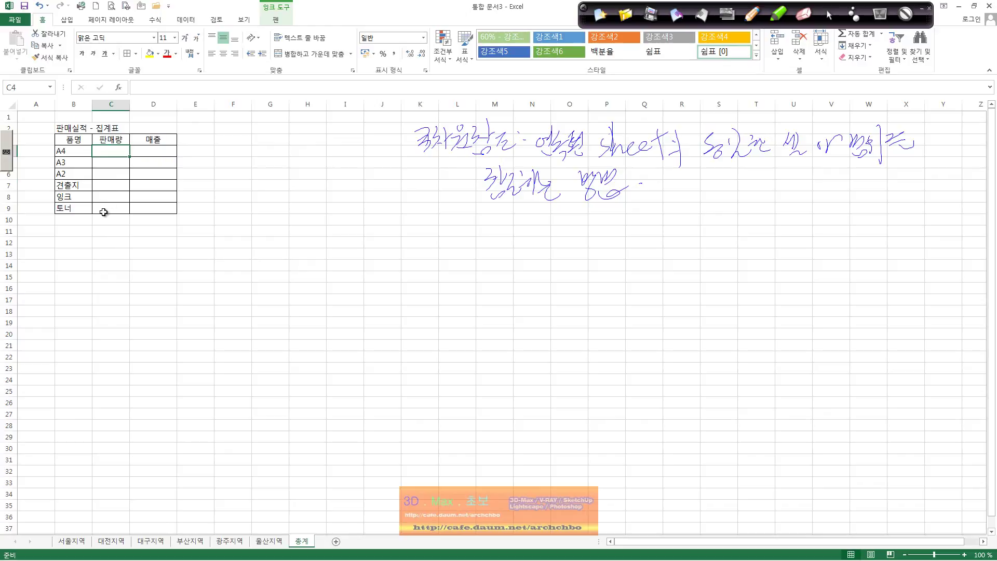
pyautogui.click(751, 20)
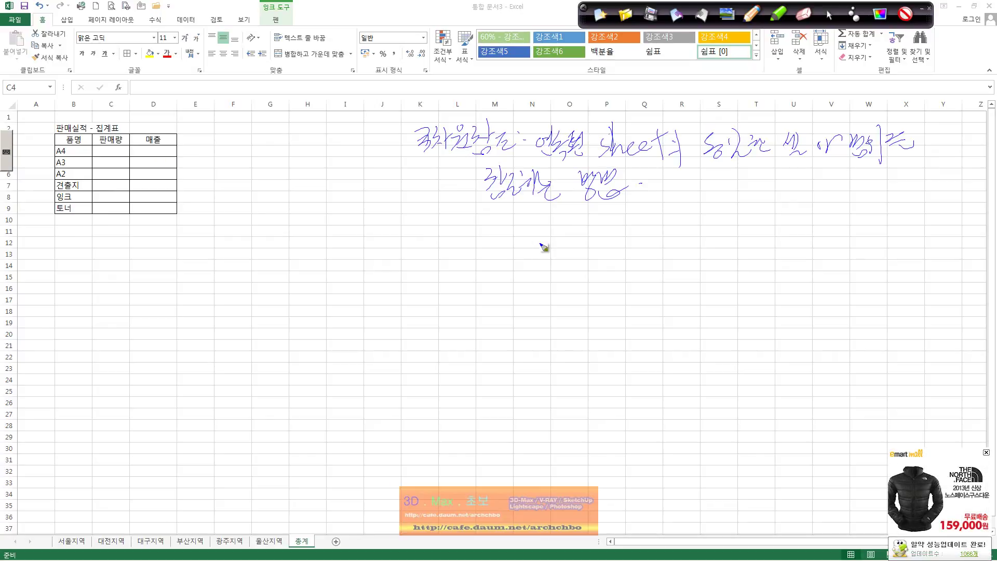
# Step: Extend the note with a third line and the example '서식 => ○', then stop inking
pyautogui.moveTo(495, 220)
pyautogui.mouseDown()
pyautogui.moveTo(495, 236)
pyautogui.moveTo(540, 224)
pyautogui.moveTo(571, 239)
pyautogui.moveTo(587, 223)
pyautogui.moveTo(644, 229)
pyautogui.moveTo(656, 245)
pyautogui.moveTo(738, 223)
pyautogui.moveTo(733, 241)
pyautogui.moveTo(763, 228)
pyautogui.moveTo(766, 246)
pyautogui.mouseUp()
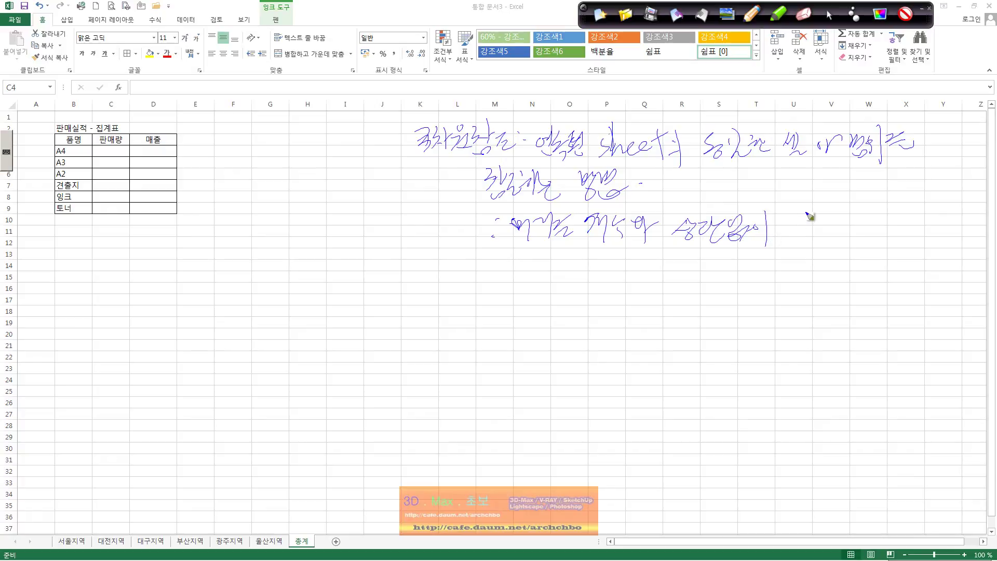
pyautogui.moveTo(803, 217)
pyautogui.mouseDown()
pyautogui.moveTo(821, 238)
pyautogui.moveTo(839, 226)
pyautogui.moveTo(845, 244)
pyautogui.moveTo(882, 222)
pyautogui.mouseUp()
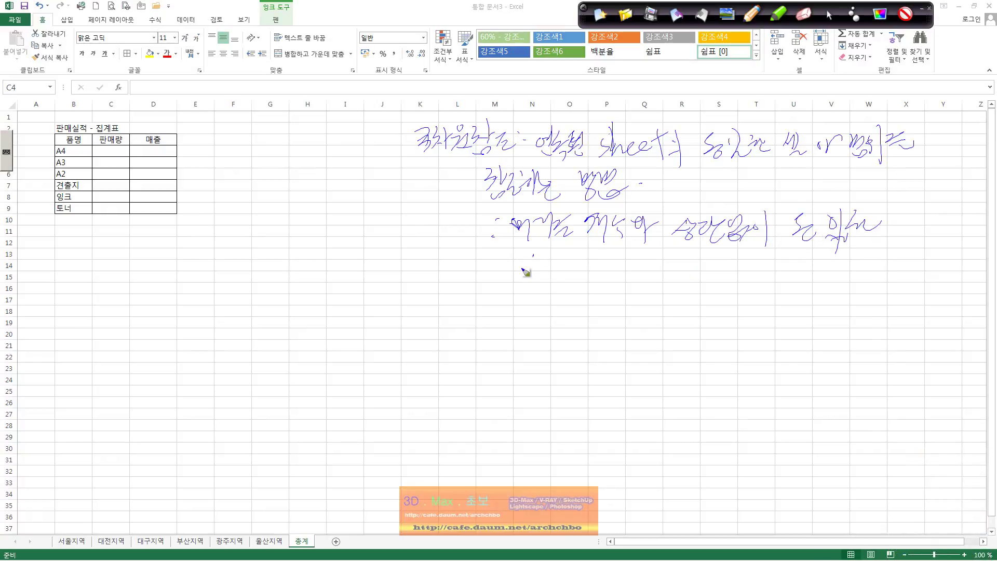
pyautogui.moveTo(520, 257); pyautogui.dragTo(511, 286)
pyautogui.moveTo(531, 262)
pyautogui.mouseDown()
pyautogui.moveTo(542, 290)
pyautogui.moveTo(613, 261)
pyautogui.moveTo(614, 273)
pyautogui.mouseUp()
pyautogui.moveTo(616, 260); pyautogui.dragTo(621, 292)
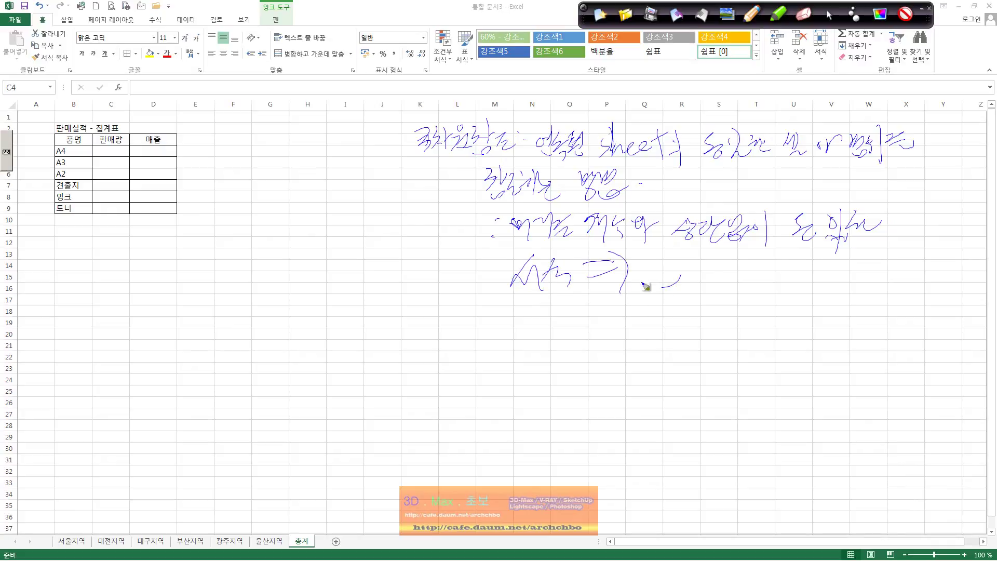
pyautogui.moveTo(675, 246); pyautogui.dragTo(698, 262)
pyautogui.click(828, 16)
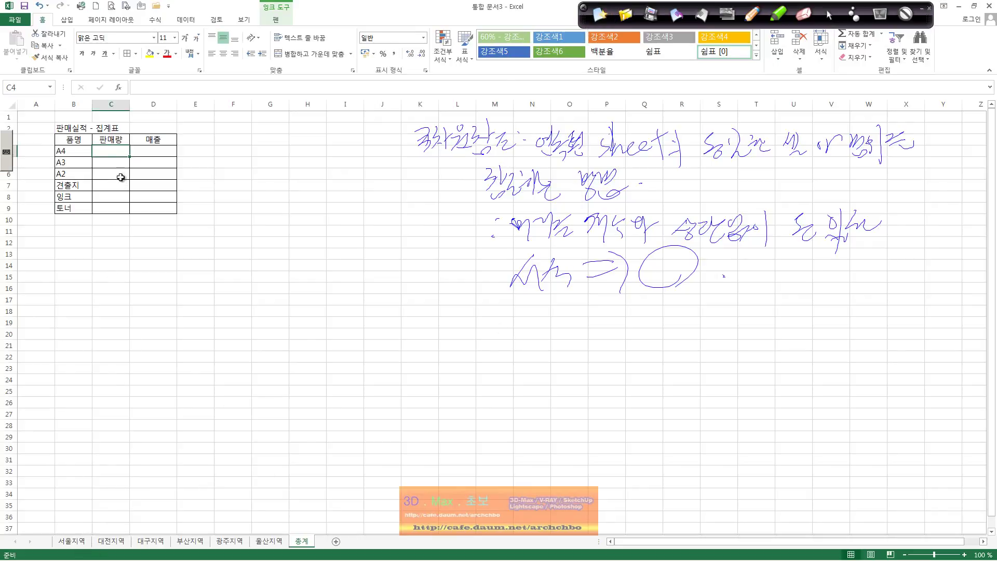
# Step: Check the 서울지역 sheet, return to 총계, and turn pen inking back on
pyautogui.click(71, 541)
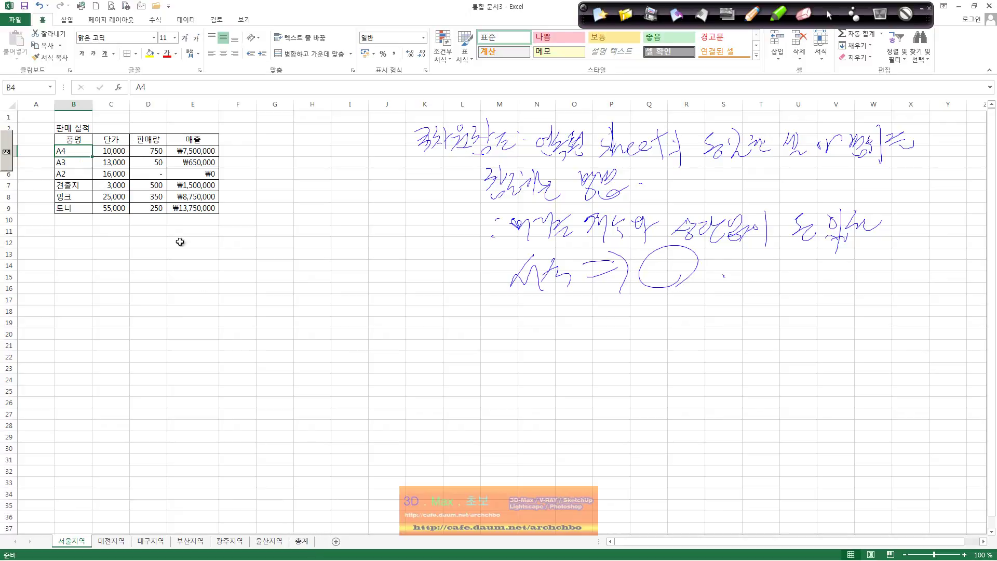
pyautogui.click(302, 542)
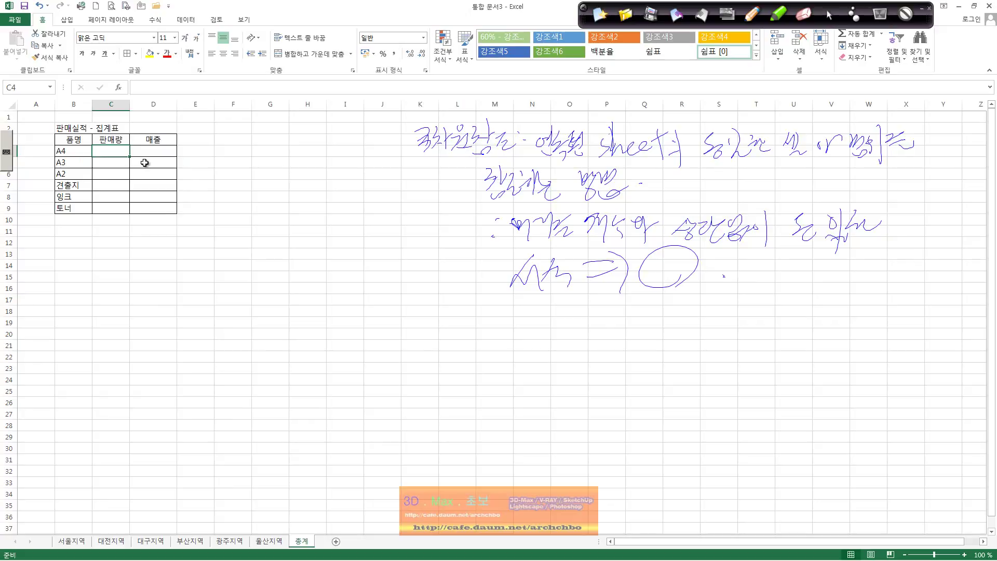
pyautogui.press('Escape')
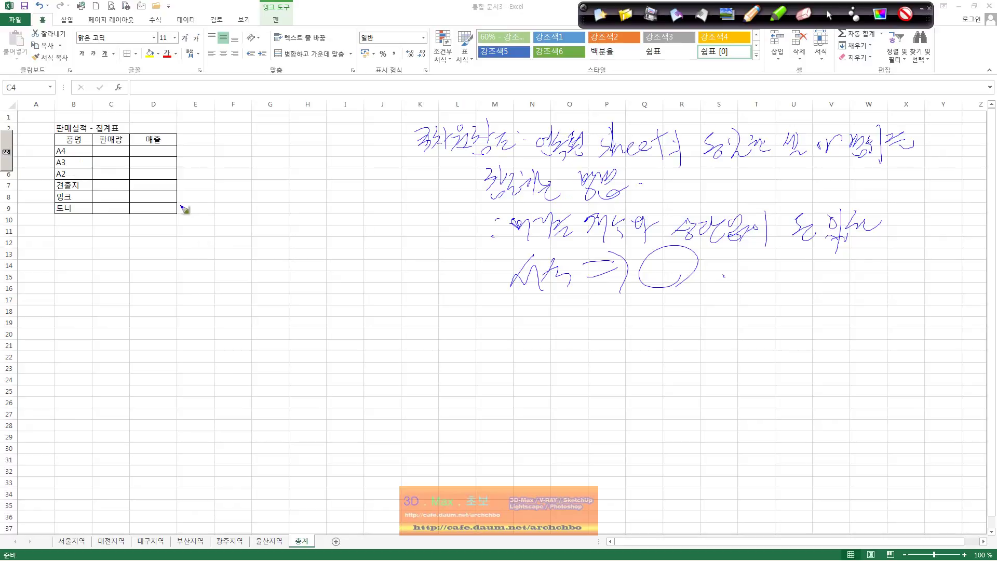
# Step: Sketch ink marks below the table and mark cell C4 under 판매량
pyautogui.moveTo(180, 231)
pyautogui.mouseDown()
pyautogui.moveTo(186, 254)
pyautogui.moveTo(205, 244)
pyautogui.moveTo(208, 256)
pyautogui.moveTo(275, 255)
pyautogui.mouseUp()
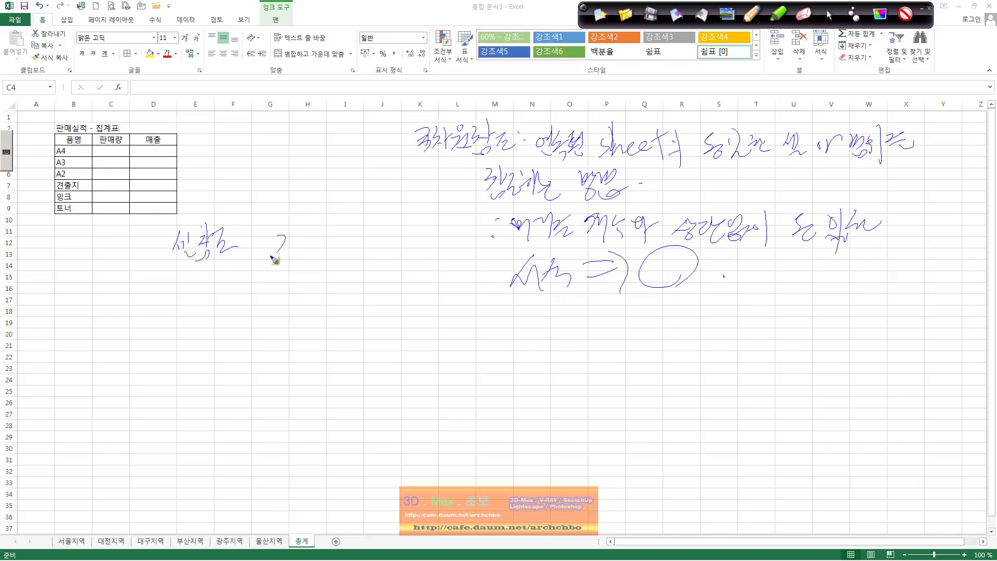
pyautogui.click(305, 204)
pyautogui.moveTo(334, 234); pyautogui.dragTo(340, 218)
pyautogui.moveTo(250, 191)
pyautogui.mouseDown()
pyautogui.moveTo(370, 122)
pyautogui.moveTo(372, 147)
pyautogui.mouseUp()
pyautogui.moveTo(103, 151); pyautogui.dragTo(123, 162)
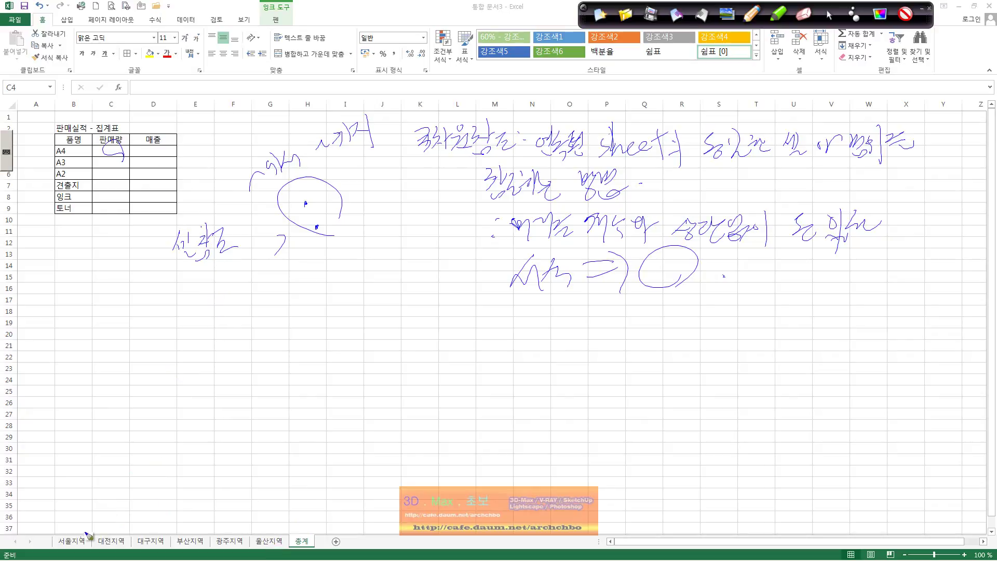
# Step: Write sheet1 through sheet6 along the bottom of the sheet
pyautogui.moveTo(52, 534)
pyautogui.mouseDown()
pyautogui.moveTo(51, 522)
pyautogui.moveTo(73, 529)
pyautogui.moveTo(92, 506)
pyautogui.moveTo(93, 519)
pyautogui.moveTo(130, 510)
pyautogui.moveTo(165, 530)
pyautogui.moveTo(205, 525)
pyautogui.mouseUp()
pyautogui.moveTo(201, 515)
pyautogui.mouseDown()
pyautogui.moveTo(203, 533)
pyautogui.moveTo(239, 515)
pyautogui.mouseUp()
pyautogui.moveTo(269, 509); pyautogui.dragTo(265, 529)
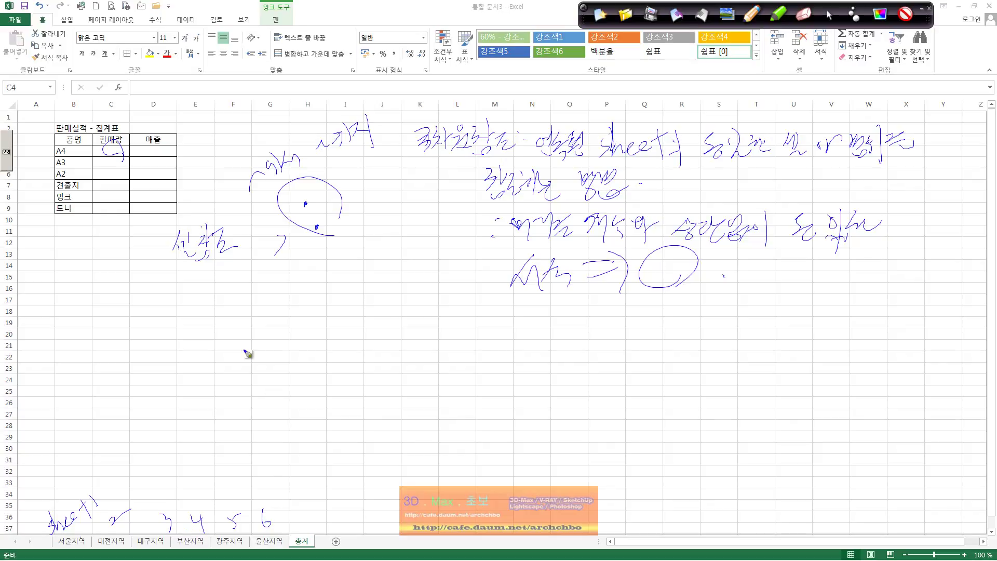
# Step: Handwrite 'sheet1:sheet6!D4' in the middle of the sheet and underline it
pyautogui.moveTo(207, 333)
pyautogui.mouseDown()
pyautogui.moveTo(206, 361)
pyautogui.moveTo(226, 342)
pyautogui.moveTo(273, 335)
pyautogui.mouseUp()
pyautogui.click(286, 315)
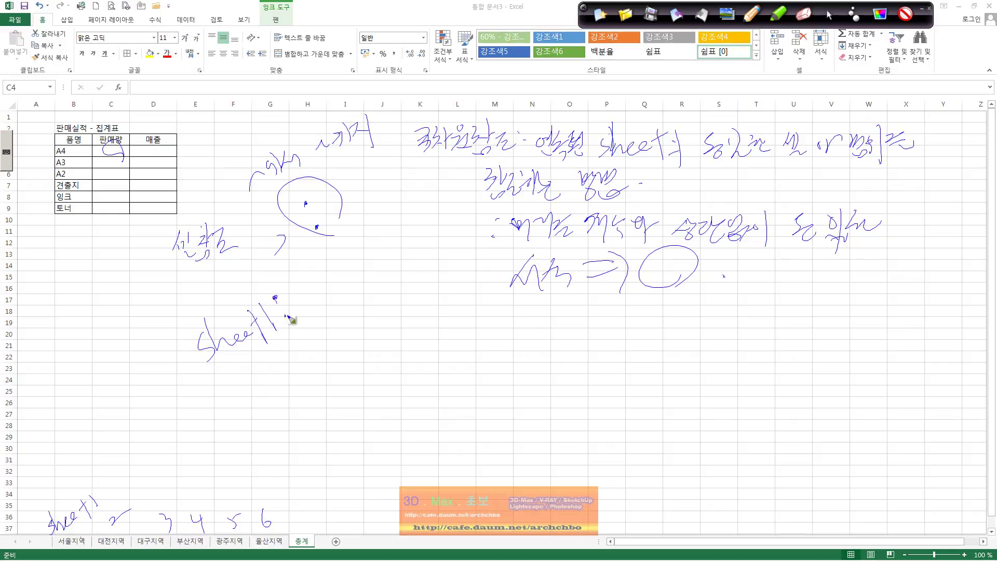
pyautogui.moveTo(297, 287)
pyautogui.mouseDown()
pyautogui.moveTo(289, 307)
pyautogui.moveTo(347, 282)
pyautogui.mouseUp()
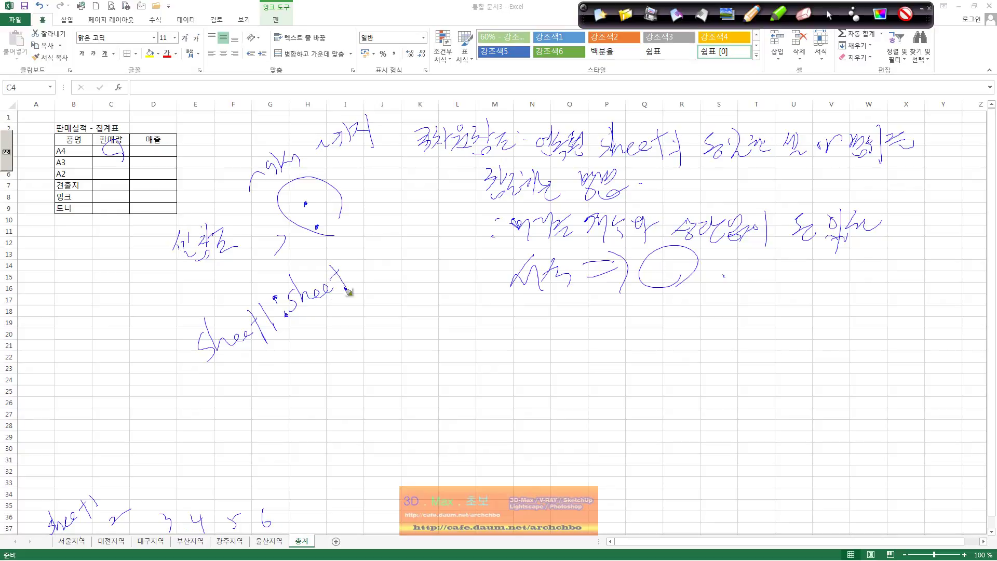
pyautogui.moveTo(344, 247); pyautogui.dragTo(345, 281)
pyautogui.moveTo(359, 263); pyautogui.dragTo(354, 281)
pyautogui.moveTo(371, 228); pyautogui.dragTo(415, 238)
pyautogui.moveTo(404, 227); pyautogui.dragTo(418, 291)
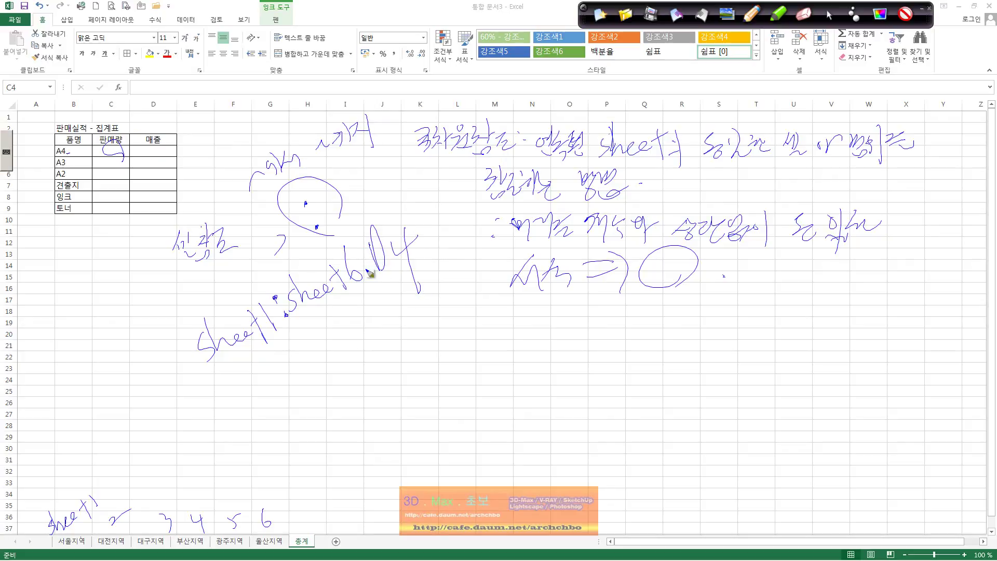
pyautogui.click(355, 289)
pyautogui.moveTo(354, 240); pyautogui.dragTo(373, 273)
pyautogui.moveTo(208, 382); pyautogui.dragTo(493, 234)
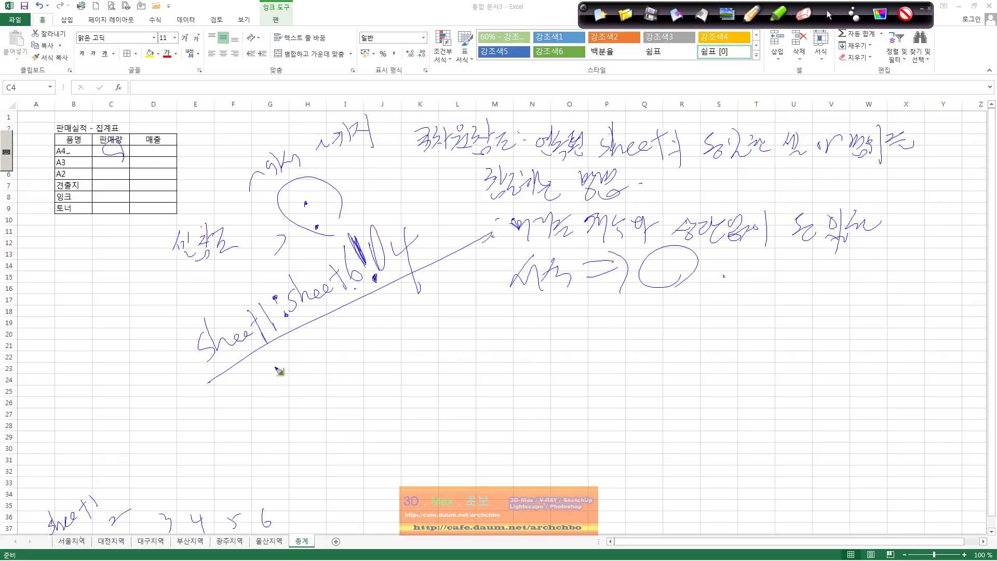
# Step: Handwrite '=Sum(서울지역:울산지역!D4)' below it and underline the formula
pyautogui.moveTo(278, 372)
pyautogui.mouseDown()
pyautogui.moveTo(267, 379)
pyautogui.moveTo(315, 387)
pyautogui.moveTo(332, 366)
pyautogui.moveTo(339, 387)
pyautogui.mouseUp()
pyautogui.moveTo(340, 346)
pyautogui.mouseDown()
pyautogui.moveTo(362, 338)
pyautogui.moveTo(377, 348)
pyautogui.mouseUp()
pyautogui.click(348, 365)
pyautogui.moveTo(374, 345)
pyautogui.mouseDown()
pyautogui.moveTo(388, 360)
pyautogui.moveTo(401, 343)
pyautogui.moveTo(417, 352)
pyautogui.mouseUp()
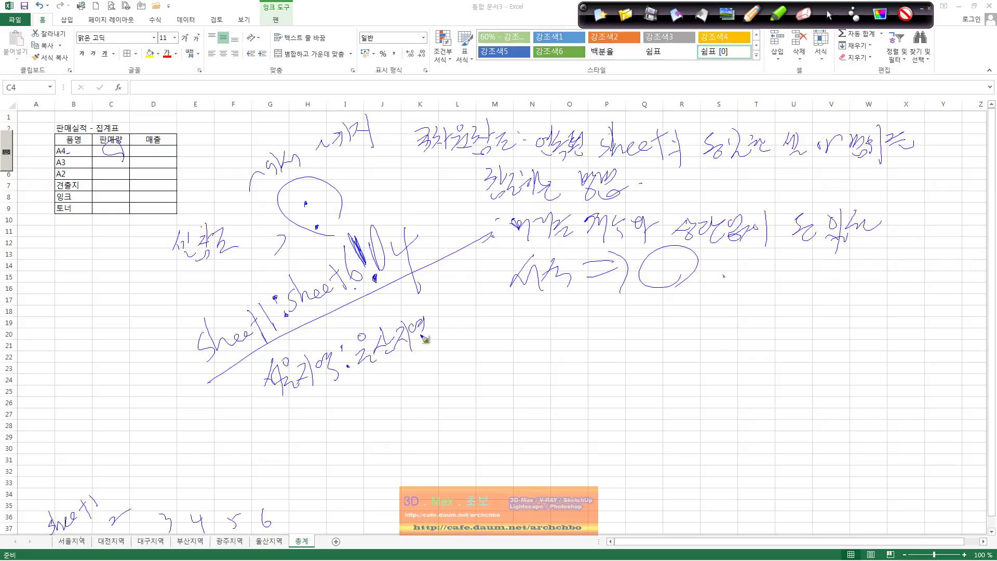
pyautogui.moveTo(421, 318)
pyautogui.mouseDown()
pyautogui.moveTo(433, 339)
pyautogui.moveTo(434, 324)
pyautogui.moveTo(452, 332)
pyautogui.moveTo(487, 307)
pyautogui.moveTo(485, 339)
pyautogui.mouseUp()
pyautogui.click(444, 339)
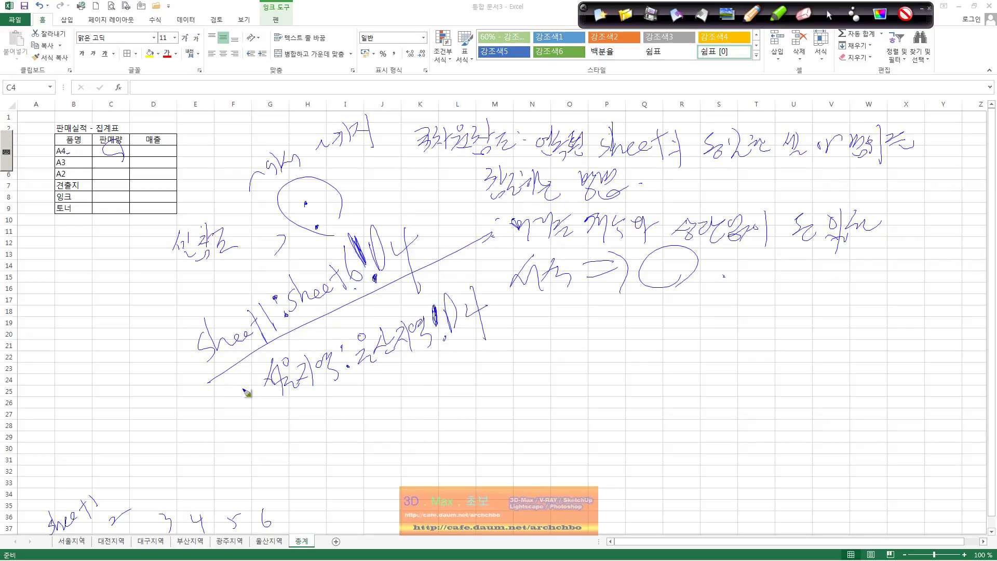
pyautogui.moveTo(178, 414); pyautogui.dragTo(185, 410)
pyautogui.moveTo(175, 428); pyautogui.dragTo(251, 401)
pyautogui.moveTo(266, 364); pyautogui.dragTo(286, 396)
pyautogui.moveTo(479, 264); pyautogui.dragTo(504, 341)
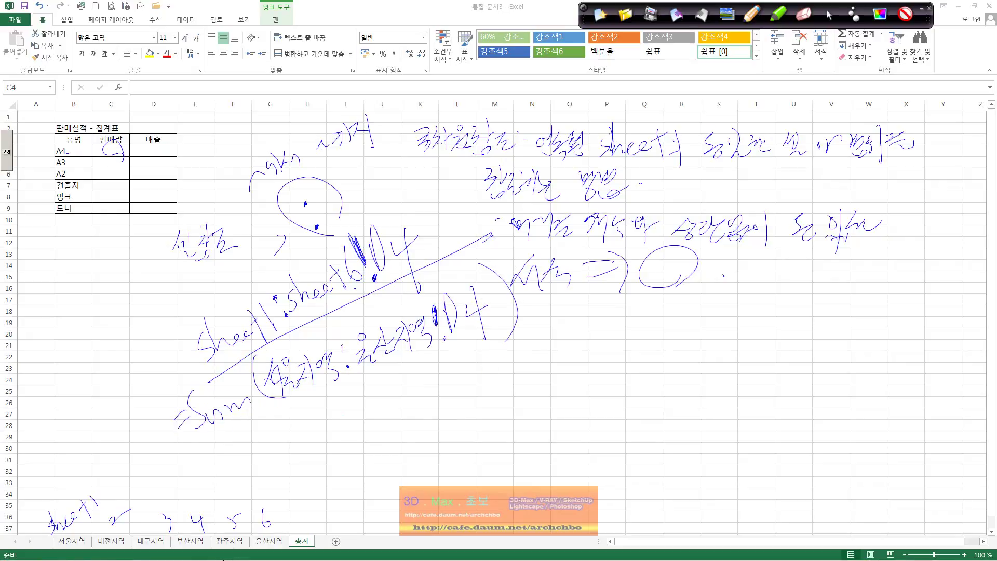
pyautogui.moveTo(179, 460); pyautogui.dragTo(276, 402)
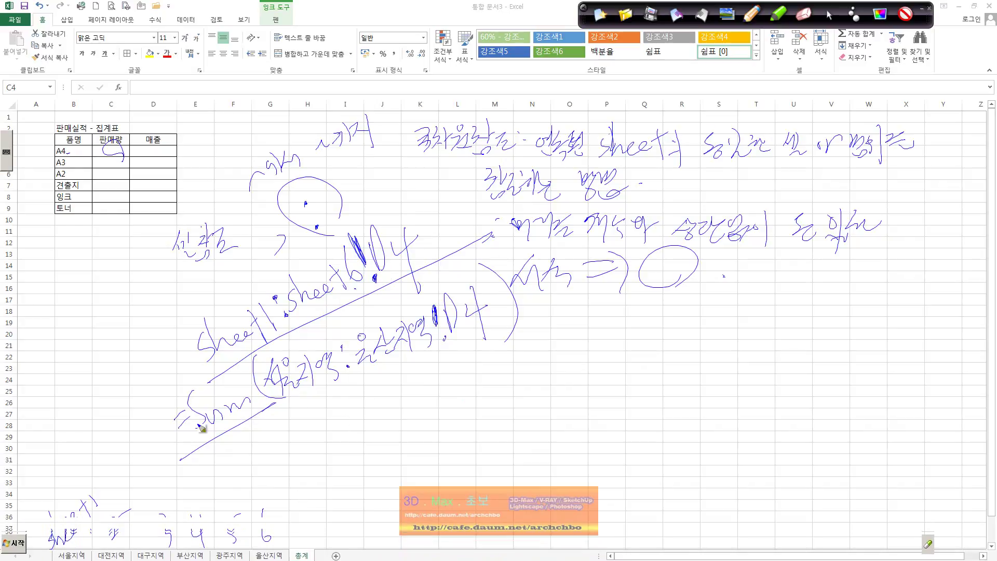
# Step: Write the Sum(서울지역:울산지역!D4) formula a second time, underline it, and stop inking
pyautogui.moveTo(215, 446)
pyautogui.mouseDown()
pyautogui.moveTo(237, 455)
pyautogui.moveTo(255, 440)
pyautogui.mouseUp()
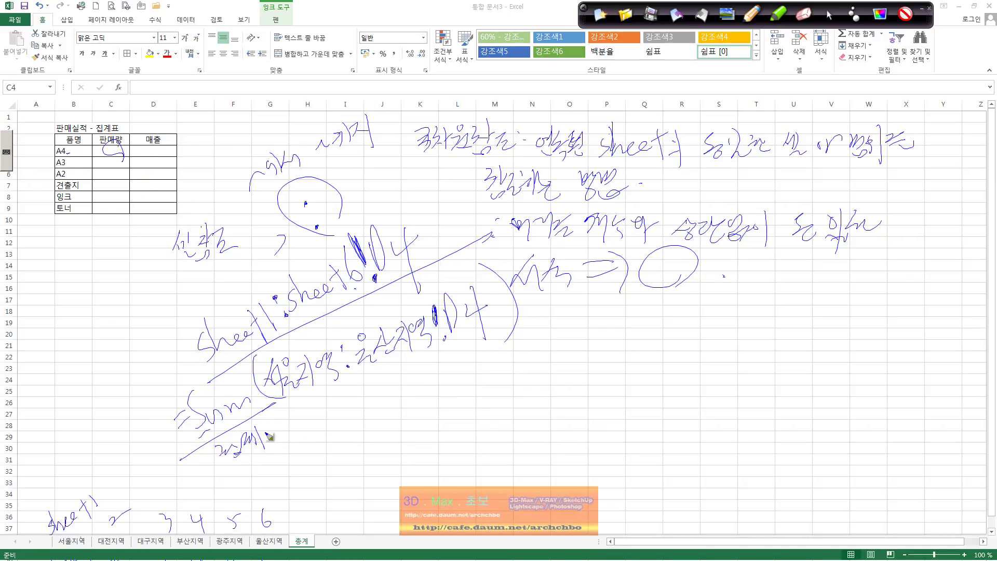
pyautogui.moveTo(275, 413); pyautogui.dragTo(294, 442)
pyautogui.moveTo(518, 320); pyautogui.dragTo(508, 349)
pyautogui.moveTo(301, 423)
pyautogui.mouseDown()
pyautogui.moveTo(315, 437)
pyautogui.moveTo(332, 420)
pyautogui.mouseUp()
pyautogui.moveTo(335, 404)
pyautogui.mouseDown()
pyautogui.moveTo(336, 421)
pyautogui.moveTo(356, 418)
pyautogui.moveTo(358, 403)
pyautogui.moveTo(361, 414)
pyautogui.moveTo(395, 389)
pyautogui.moveTo(428, 387)
pyautogui.mouseUp()
pyautogui.moveTo(432, 373)
pyautogui.mouseDown()
pyautogui.moveTo(436, 389)
pyautogui.moveTo(438, 370)
pyautogui.moveTo(458, 373)
pyautogui.mouseUp()
pyautogui.click(447, 382)
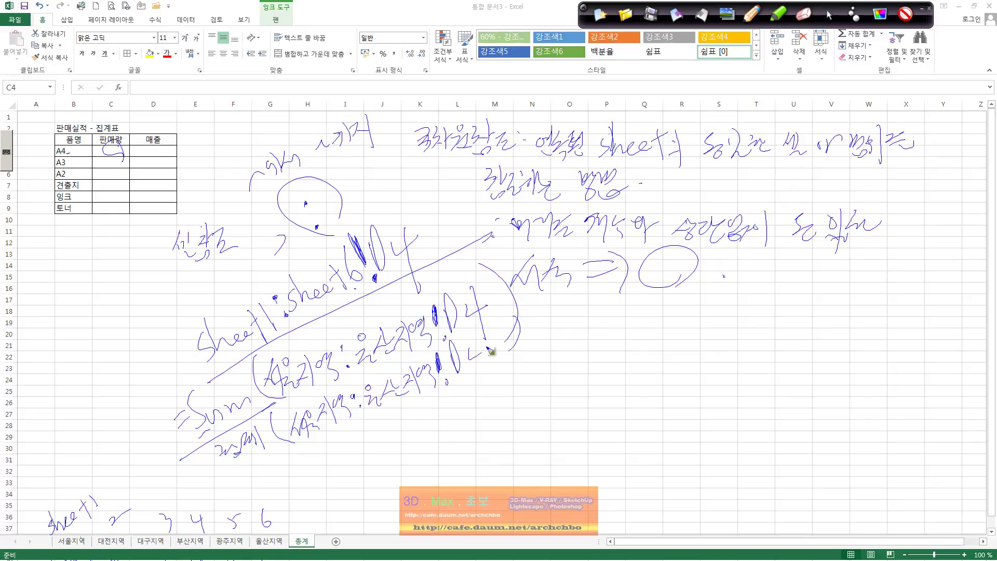
pyautogui.moveTo(470, 335); pyautogui.dragTo(488, 346)
pyautogui.moveTo(484, 333); pyautogui.dragTo(490, 379)
pyautogui.moveTo(235, 475); pyautogui.dragTo(283, 457)
pyautogui.click(829, 14)
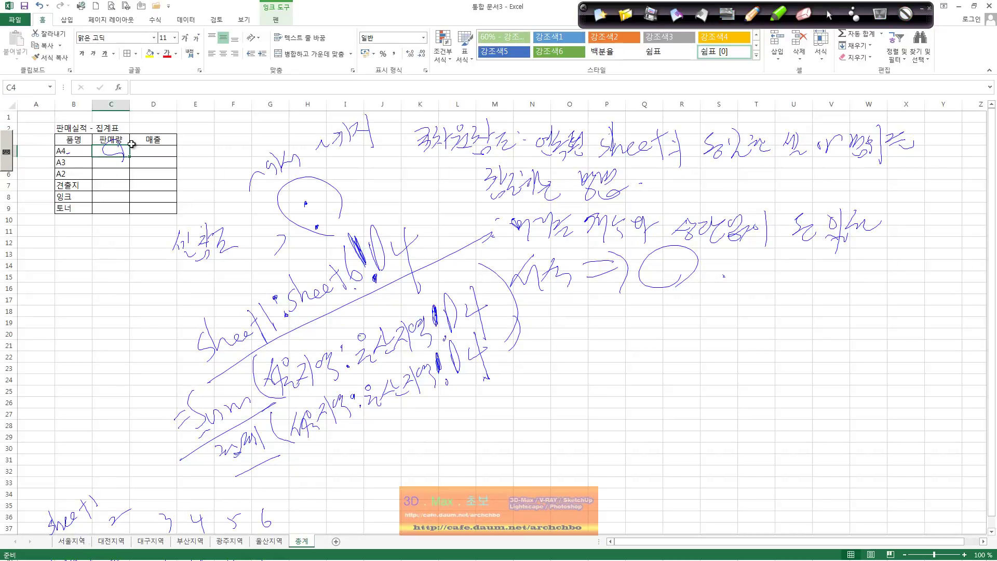
# Step: After checking D4 on 서울지역, enter =sum(서울지역:울산지역!D4) in 총계 C4, giving 1850
pyautogui.click(75, 543)
pyautogui.click(147, 154)
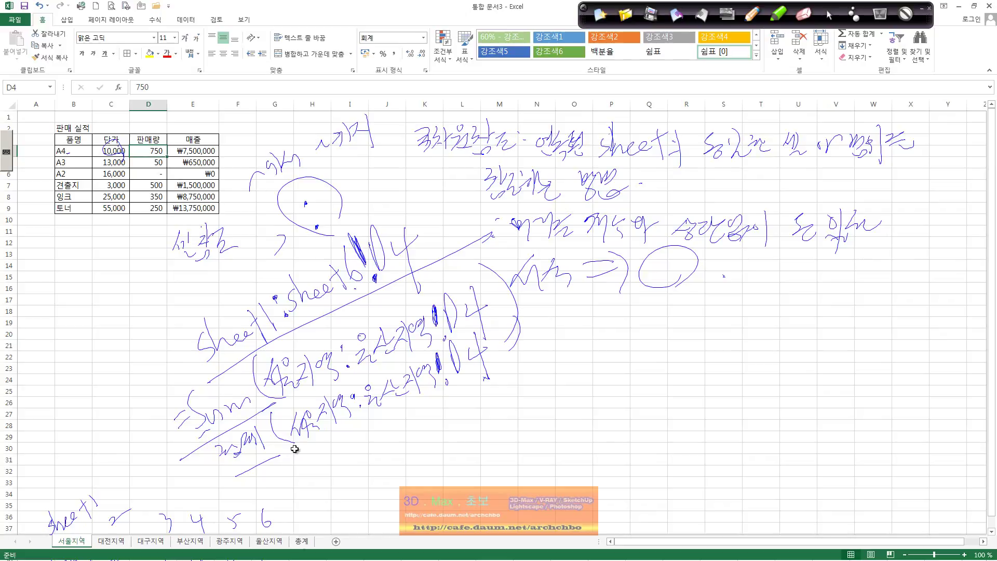
pyautogui.click(311, 539)
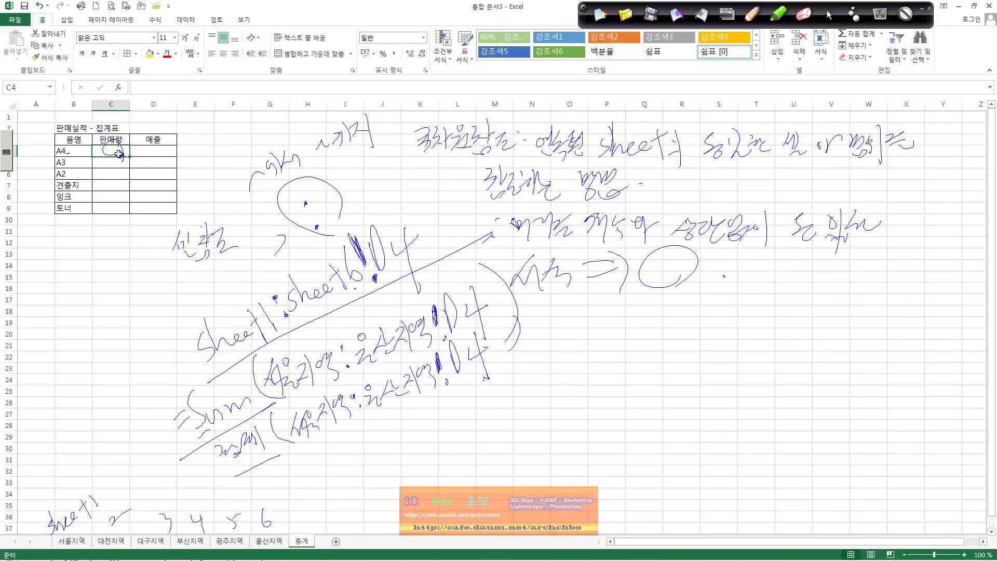
pyautogui.click(162, 89)
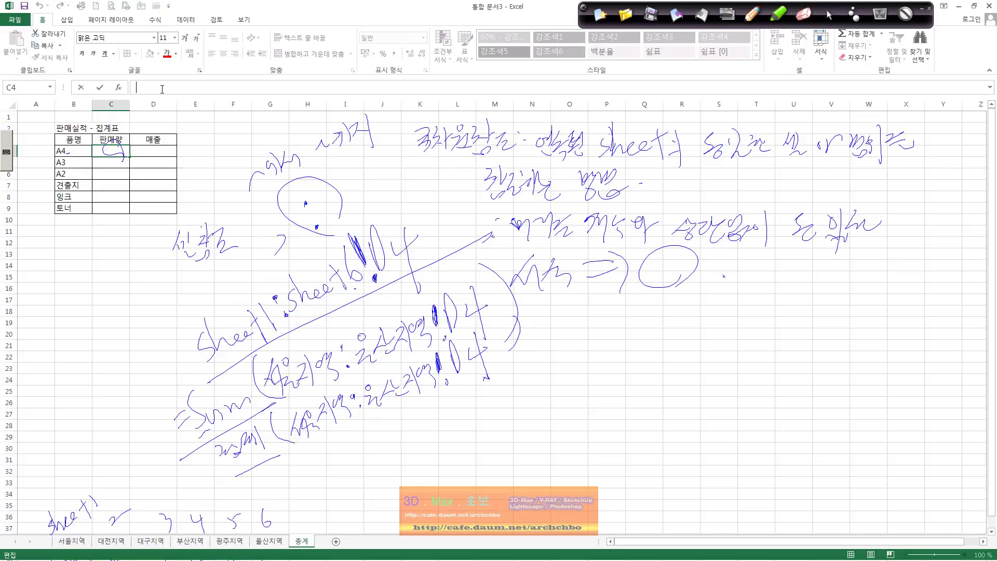
pyautogui.write('=s')
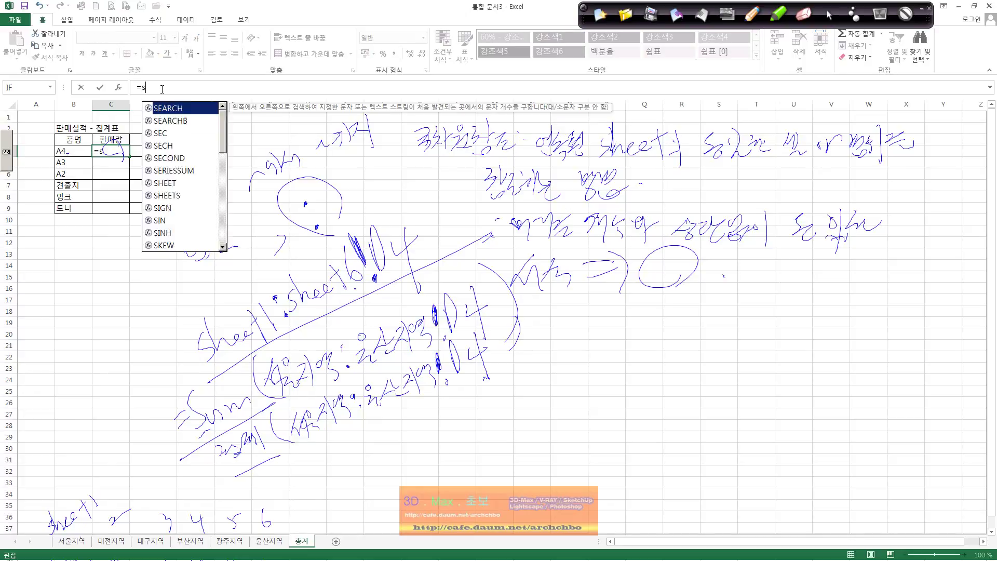
pyautogui.write('um(t')
pyautogui.press('BackSpace')
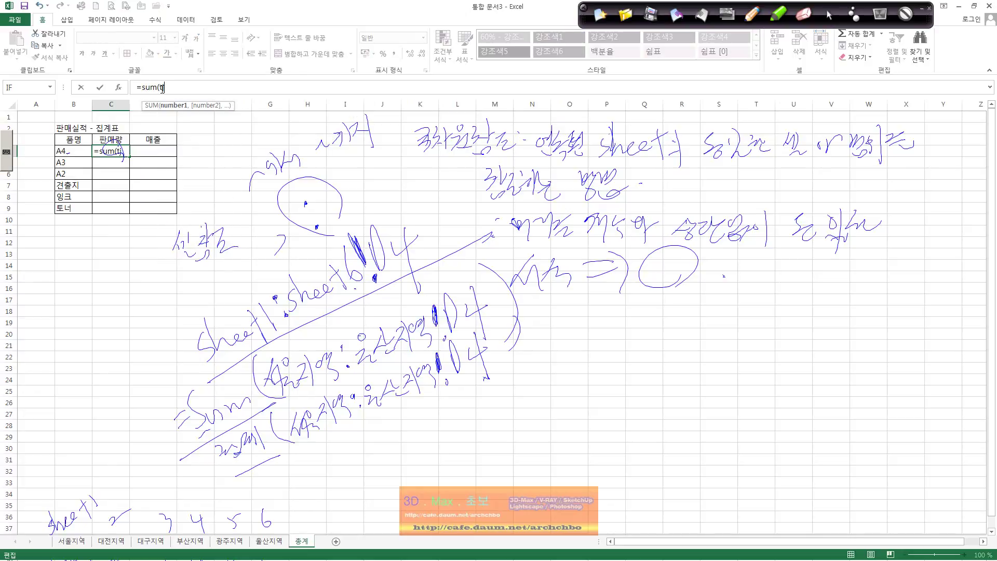
pyautogui.write('서울지역:')
pyautogui.write('울산지역!')
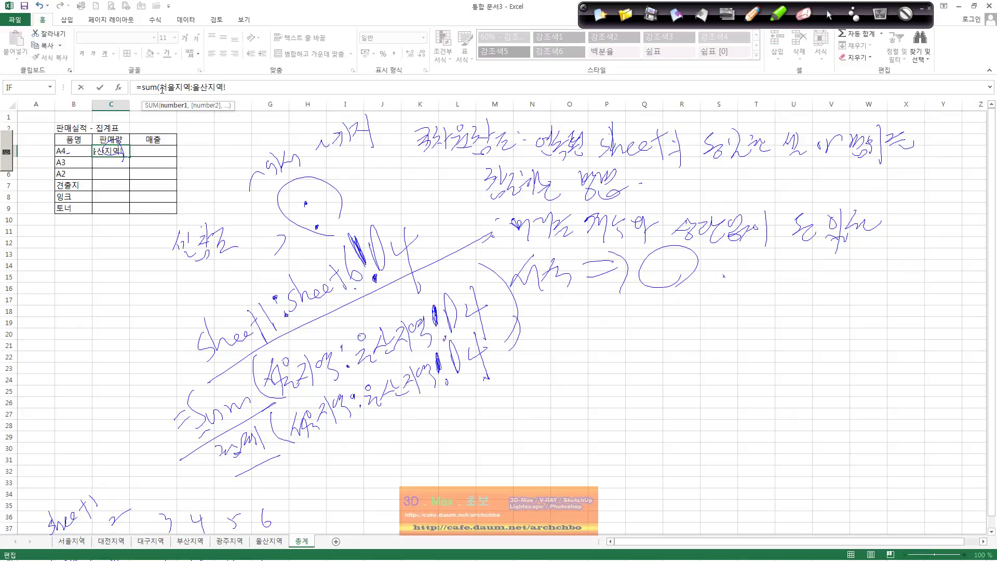
pyautogui.write('ㅇ')
pyautogui.press('Return')
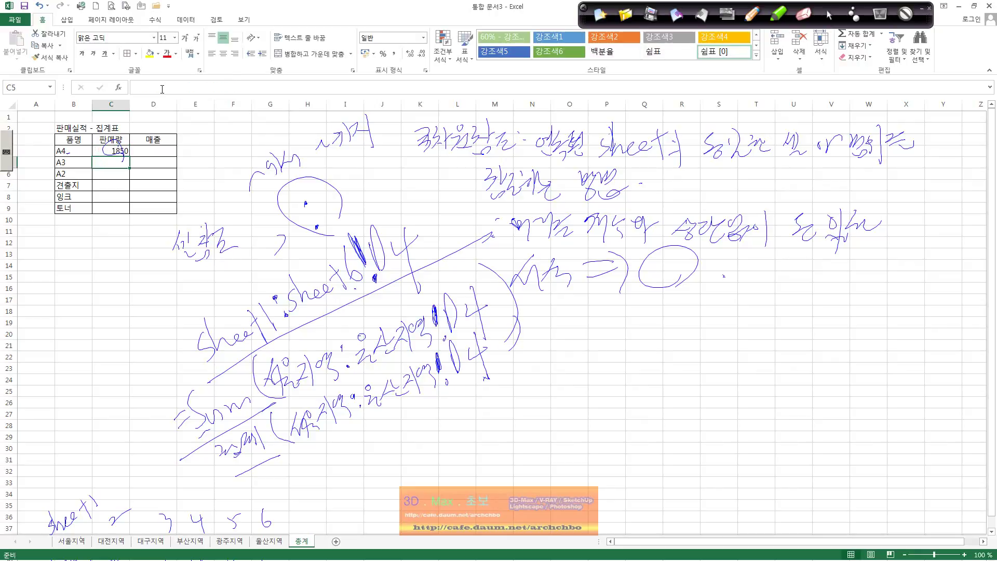
# Step: Erase the ink circle around C4 with the eraser
pyautogui.click(803, 14)
pyautogui.moveTo(120, 145)
pyautogui.mouseDown()
pyautogui.moveTo(130, 148)
pyautogui.moveTo(124, 162)
pyautogui.mouseUp()
pyautogui.click(828, 14)
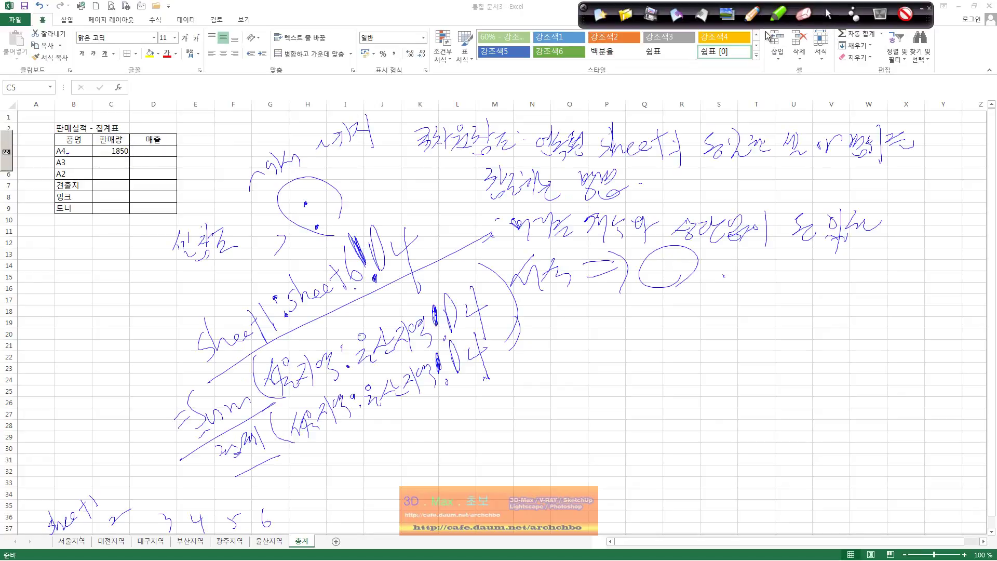
# Step: Fill the C4 SUM formula down to C9
pyautogui.click(113, 152)
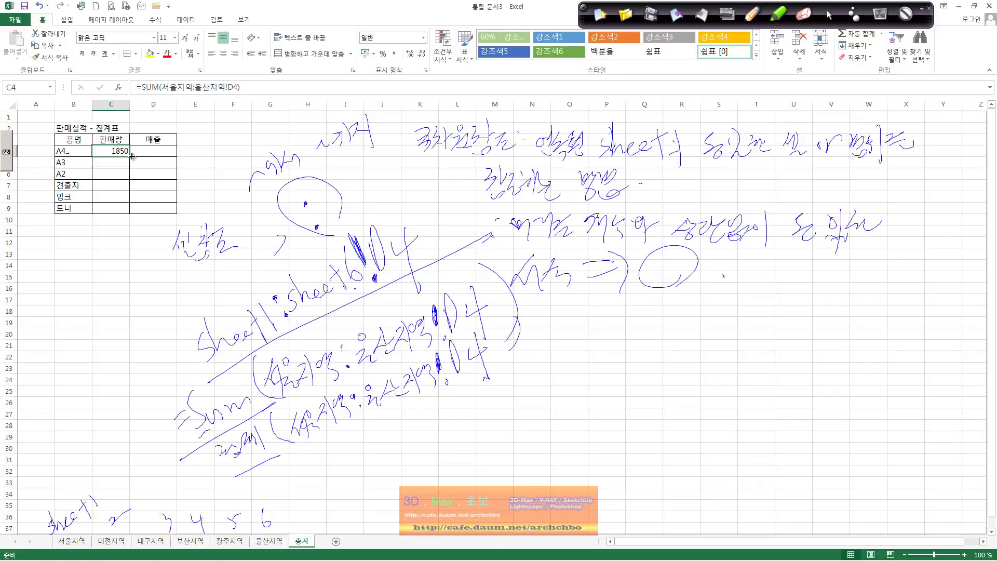
pyautogui.moveTo(130, 156); pyautogui.dragTo(130, 207)
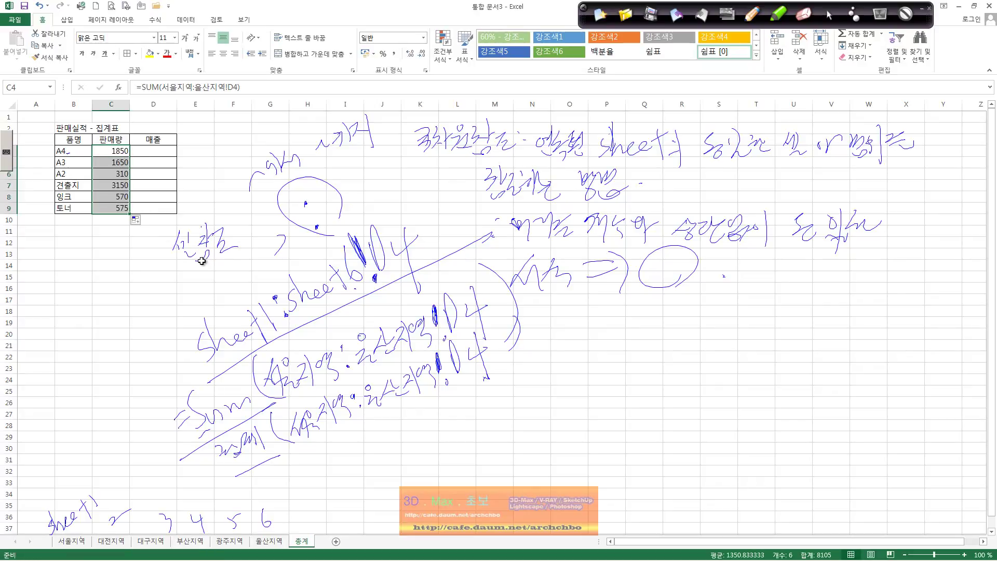
pyautogui.click(120, 150)
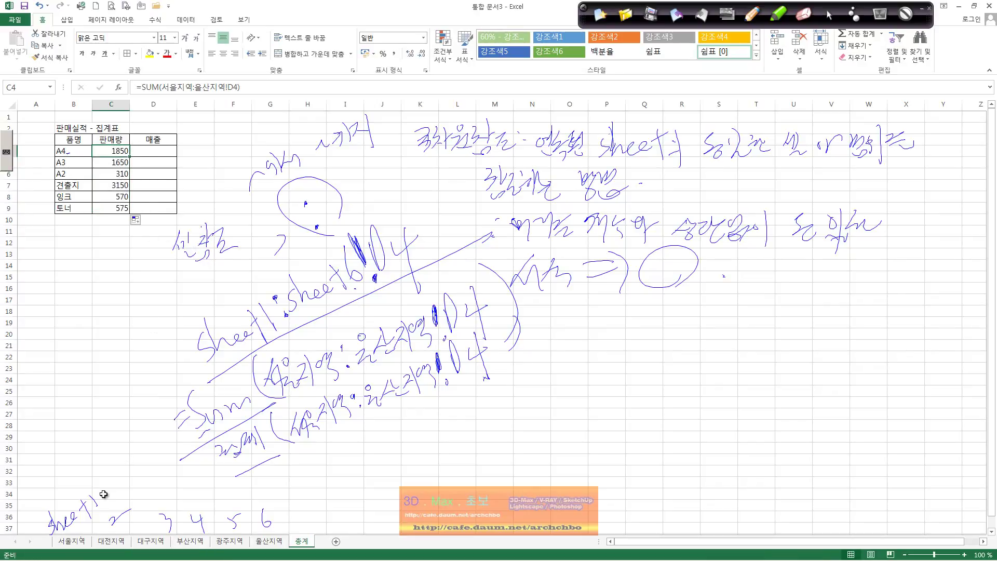
# Step: Browse the regional sheets 서울지역 through 울산지역 and return to 총계
pyautogui.click(72, 541)
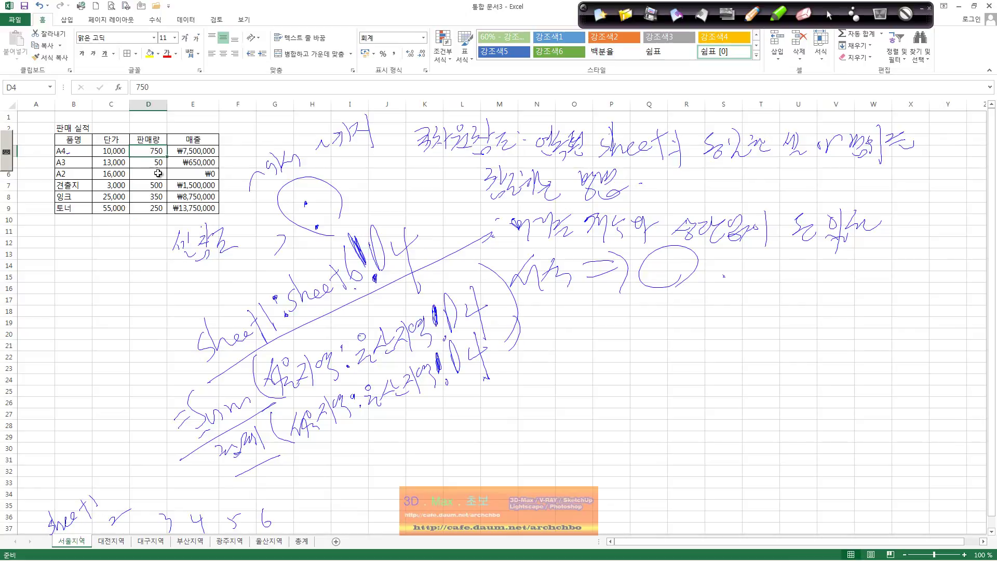
pyautogui.click(119, 542)
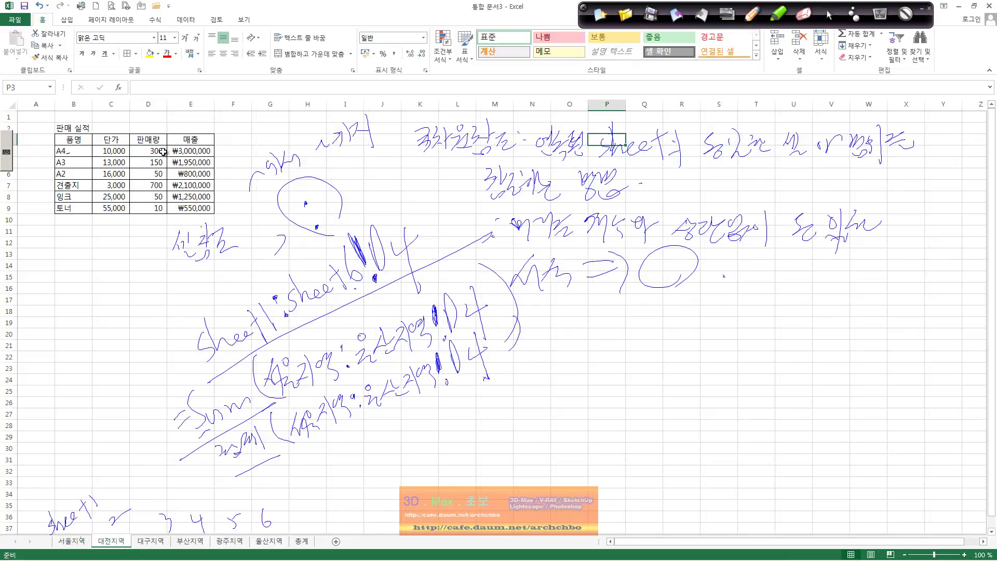
pyautogui.click(151, 541)
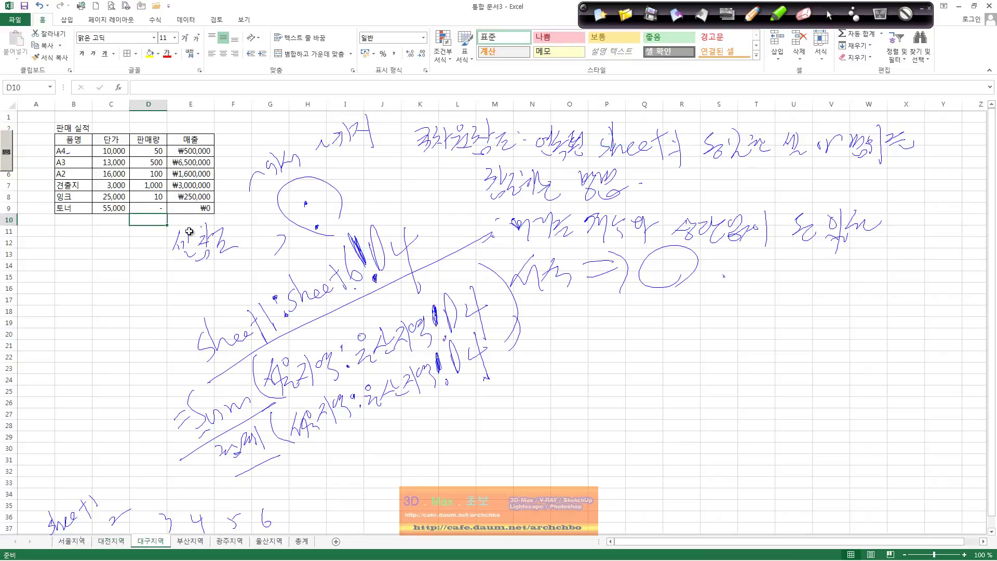
pyautogui.click(190, 541)
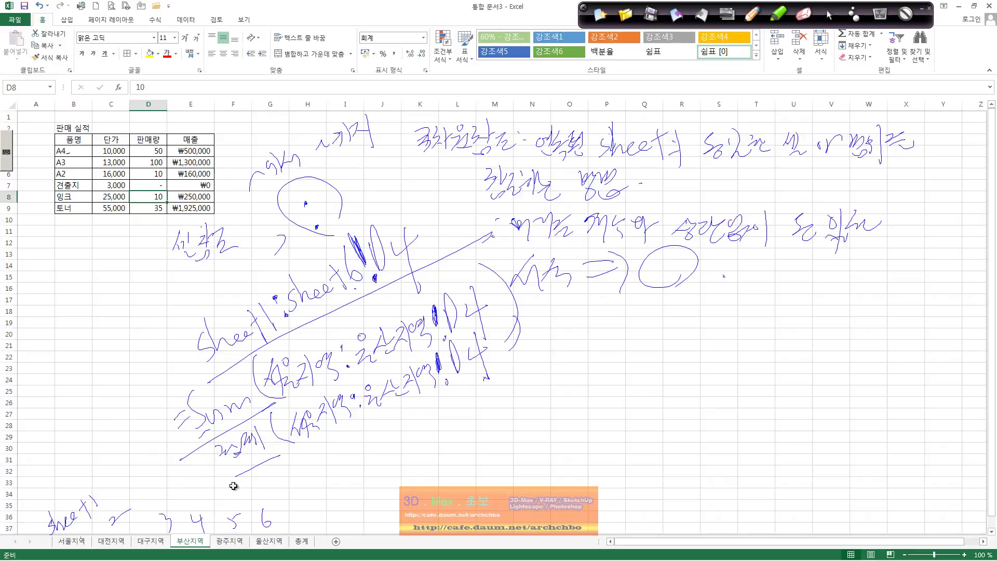
pyautogui.click(235, 542)
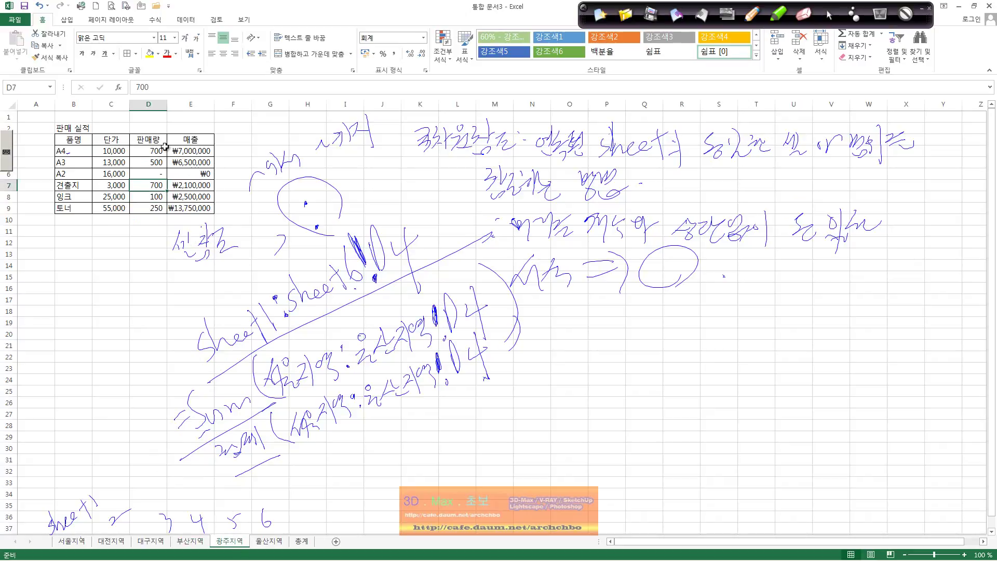
pyautogui.click(273, 541)
pyautogui.click(301, 543)
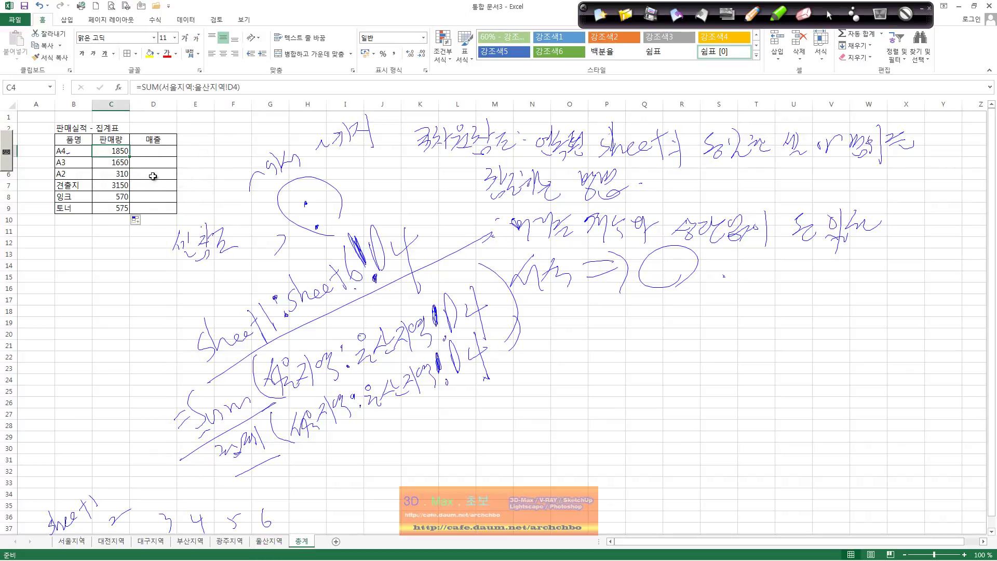
# Step: Enter =SUM(서울지역:울산지역!E4) in D4 and fill it down to D9
pyautogui.click(150, 149)
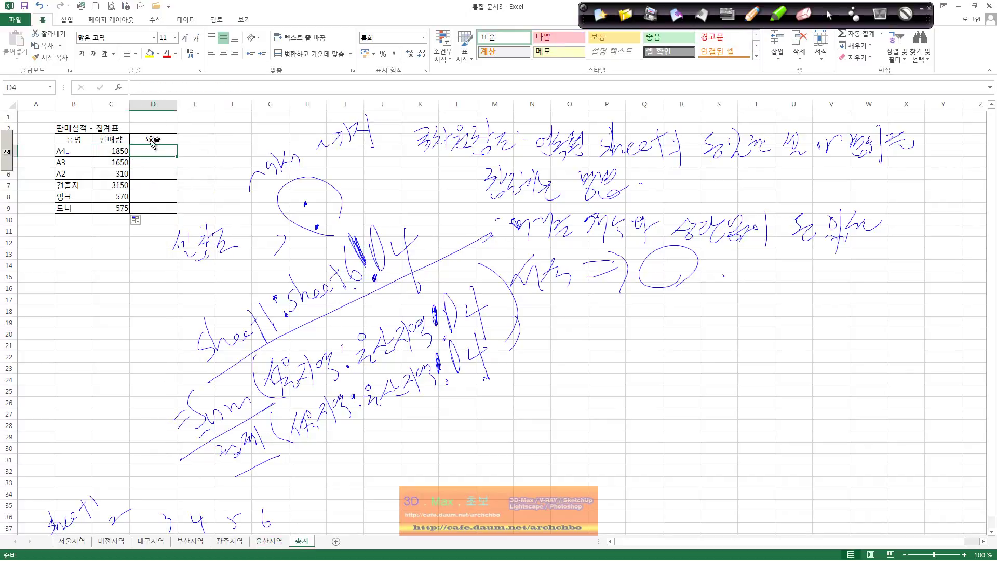
pyautogui.click(178, 88)
pyautogui.write('=s')
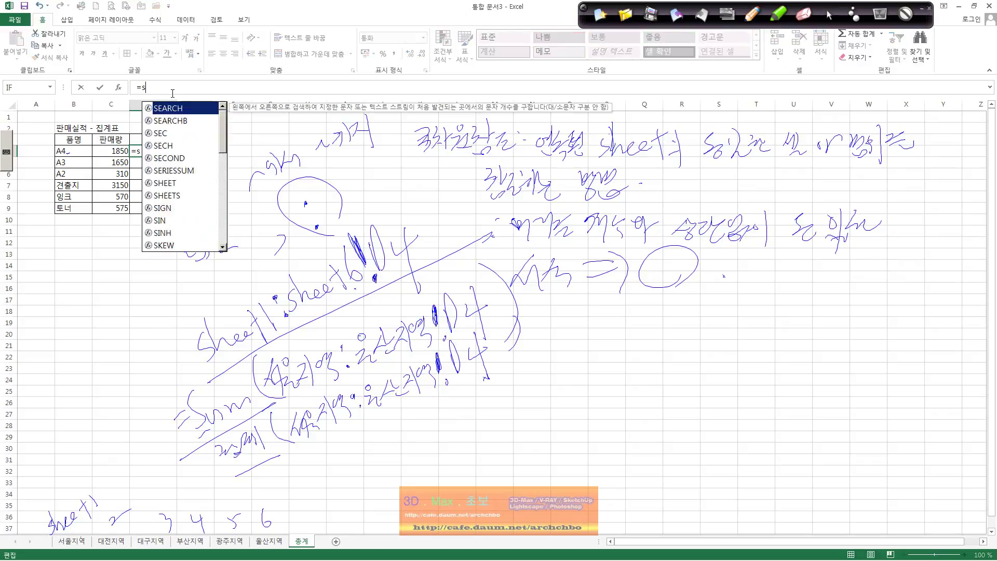
pyautogui.write('um(')
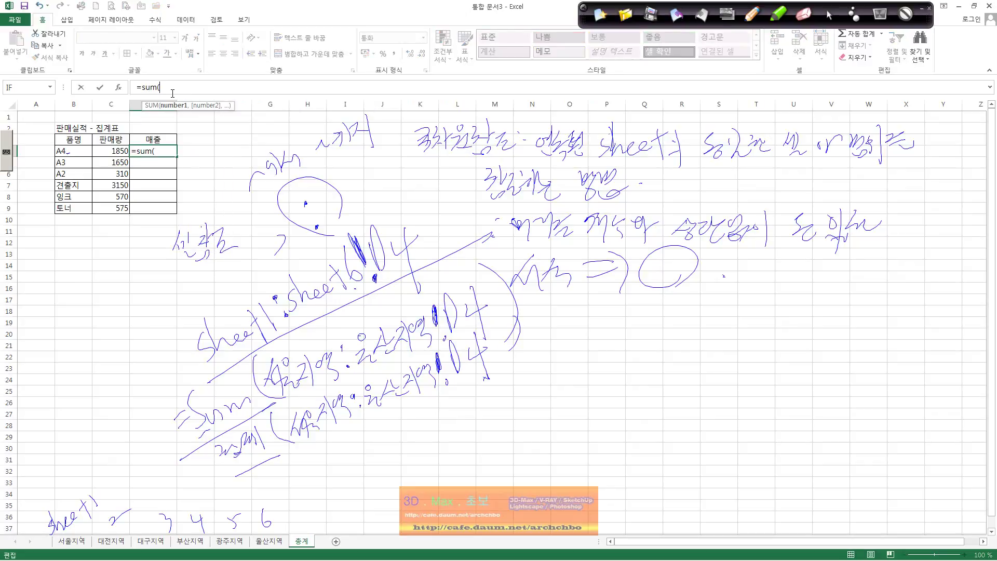
pyautogui.write('tjd')
pyautogui.press('BackSpace')
pyautogui.press('BackSpace')
pyautogui.press('BackSpace')
pyautogui.write('ㅓㅏ')
pyautogui.write('지역')
pyautogui.write('울산지')
pyautogui.write('역')
pyautogui.write('ㄸ')
pyautogui.press('Return')
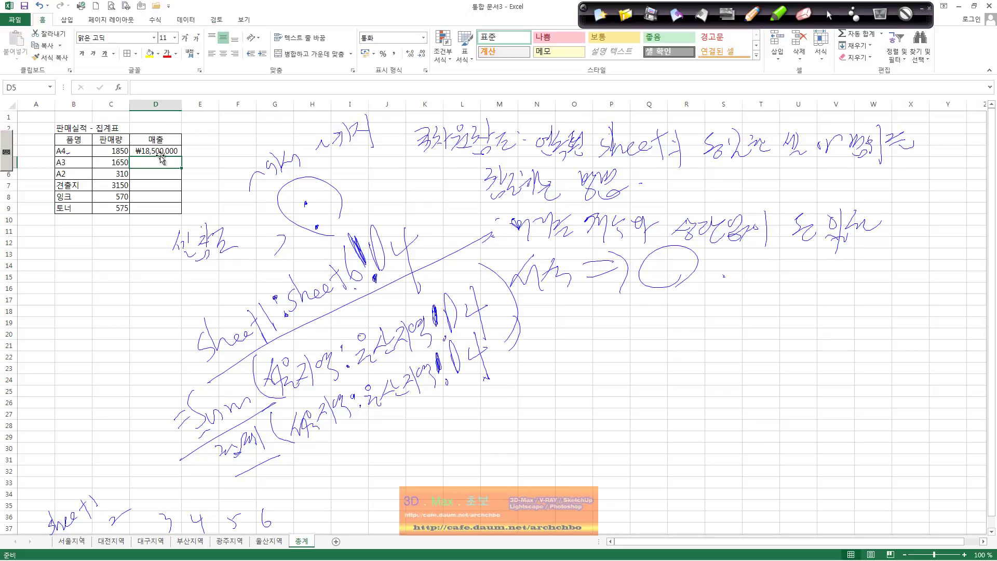
pyautogui.click(158, 151)
pyautogui.moveTo(181, 156); pyautogui.dragTo(188, 213)
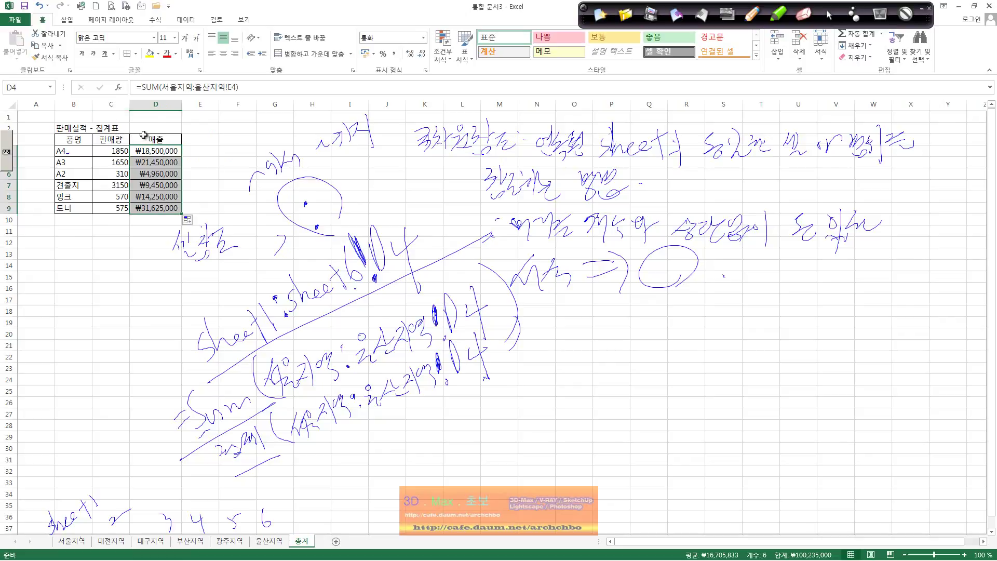
pyautogui.click(253, 173)
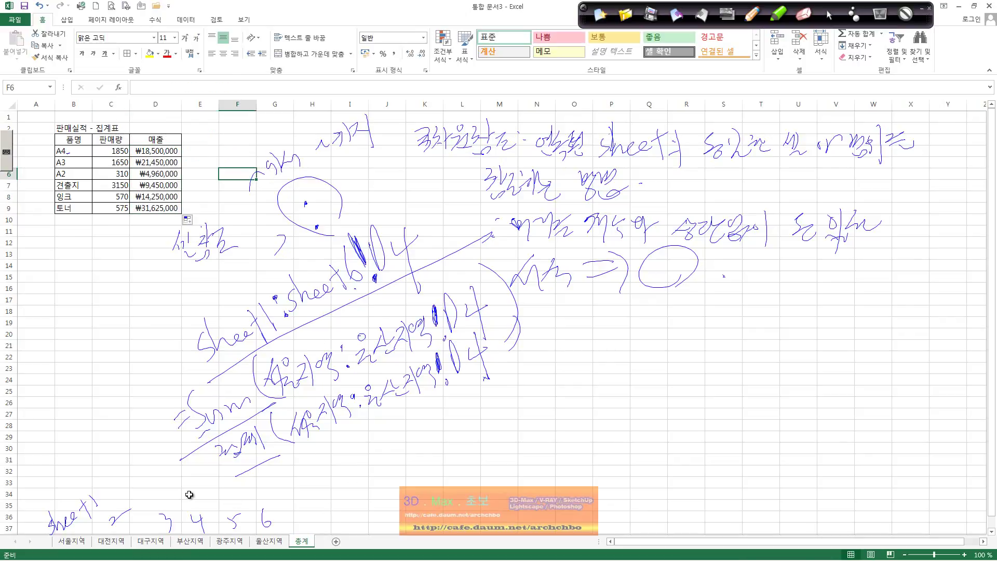
# Step: Add a new sheet named 창원지역
pyautogui.click(337, 542)
pyautogui.doubleClick(336, 542)
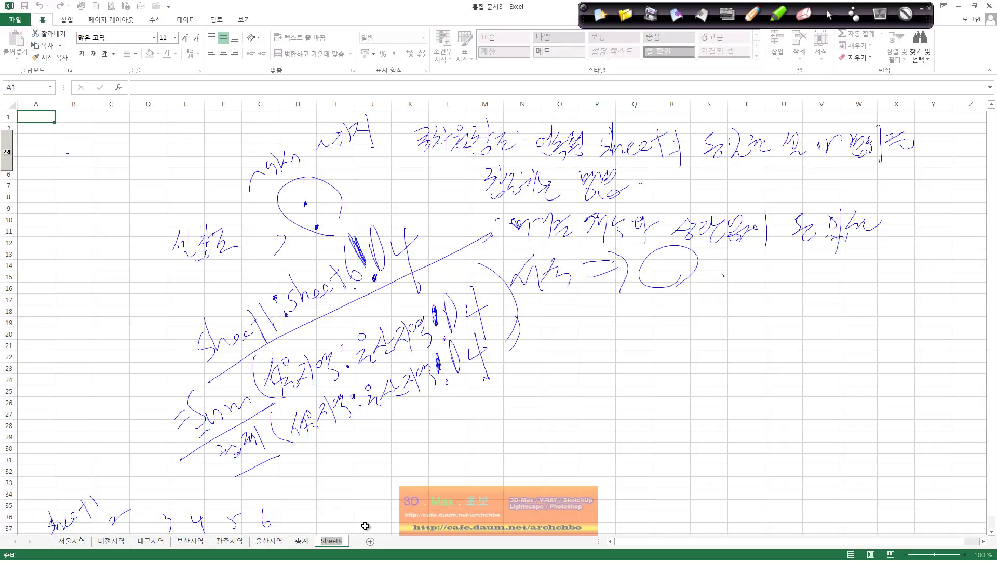
pyautogui.write('ckd')
pyautogui.write('창원')
pyautogui.write('지역')
pyautogui.press('Return')
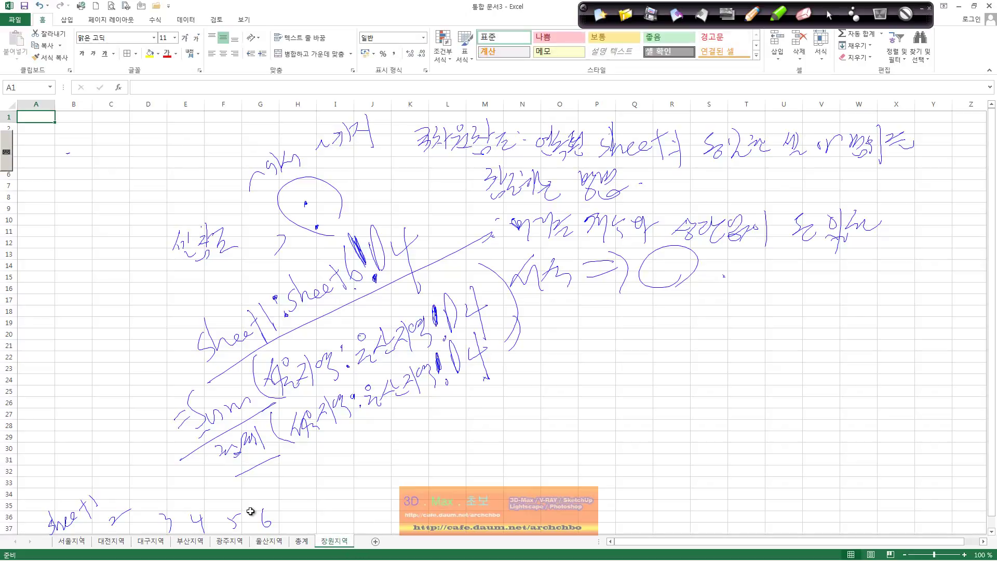
# Step: Copy the 광주지역 table B2:E9 into B2 of 창원지역 and autofit column E
pyautogui.click(229, 541)
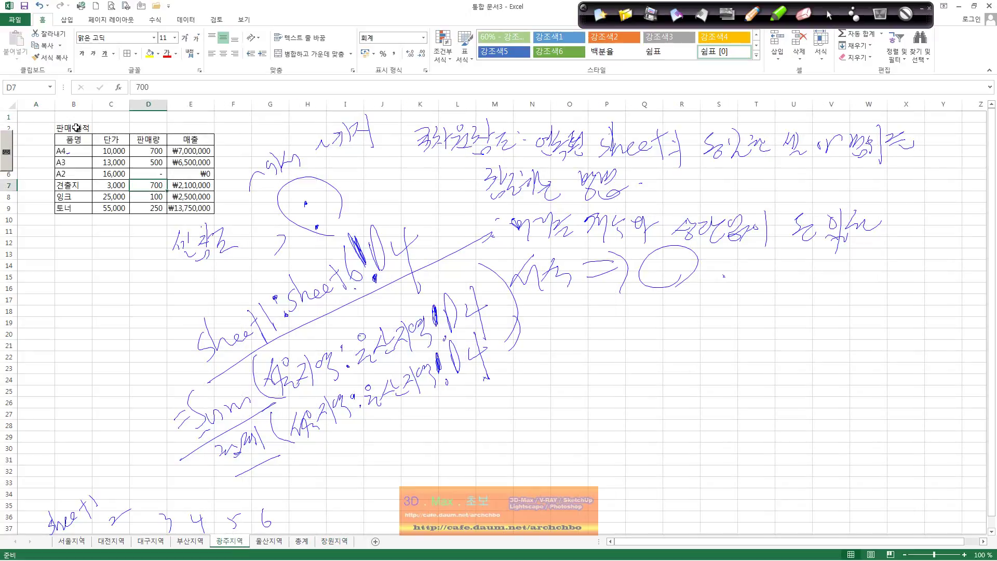
pyautogui.moveTo(77, 127); pyautogui.dragTo(207, 208)
pyautogui.hotkey('ctrl', 'c')
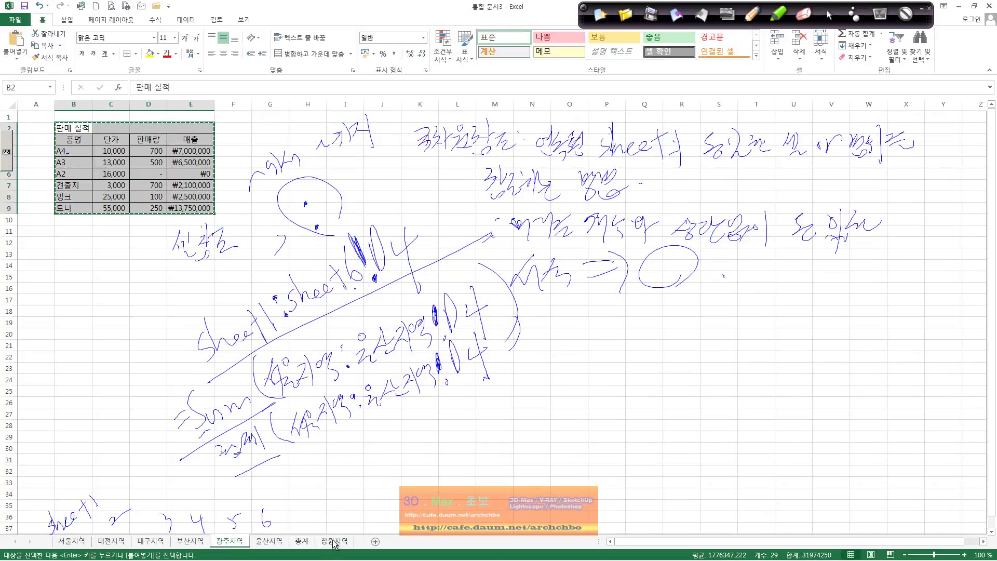
pyautogui.click(333, 541)
pyautogui.click(72, 128)
pyautogui.hotkey('ctrl', 'v')
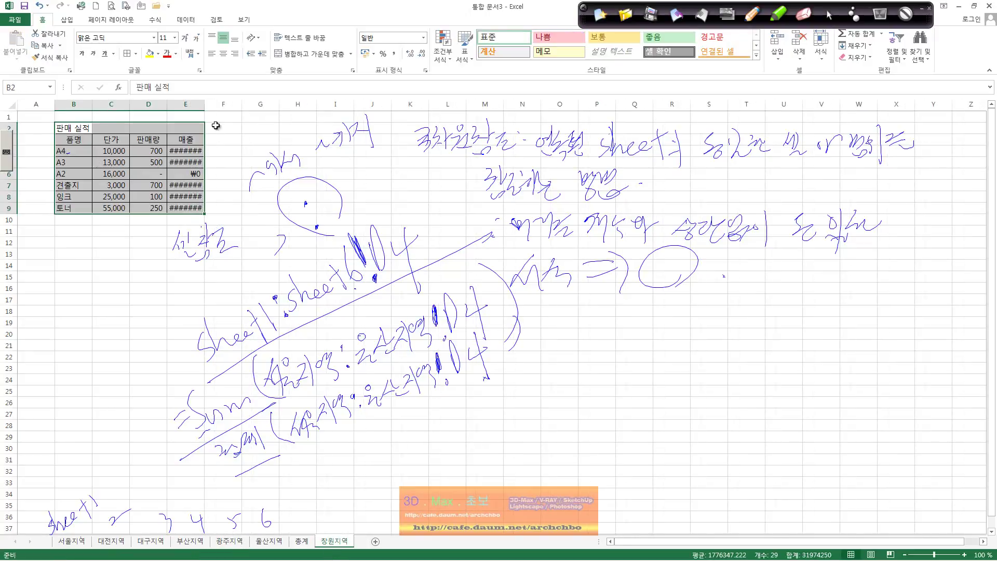
pyautogui.doubleClick(204, 104)
# Step: Enter 판매량 100, 10 and 50 for A4, A3 and A2
pyautogui.click(122, 148)
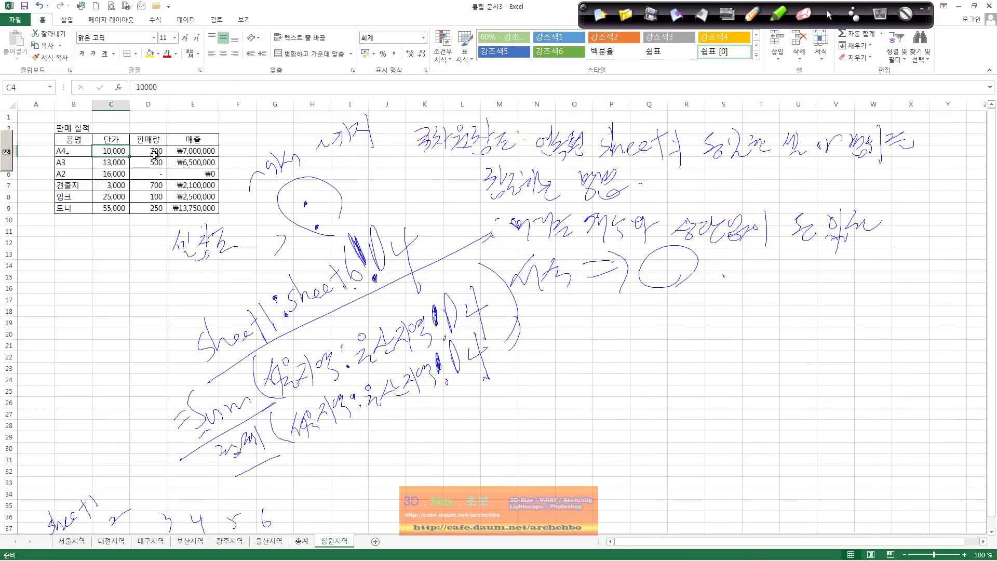
pyautogui.click(161, 154)
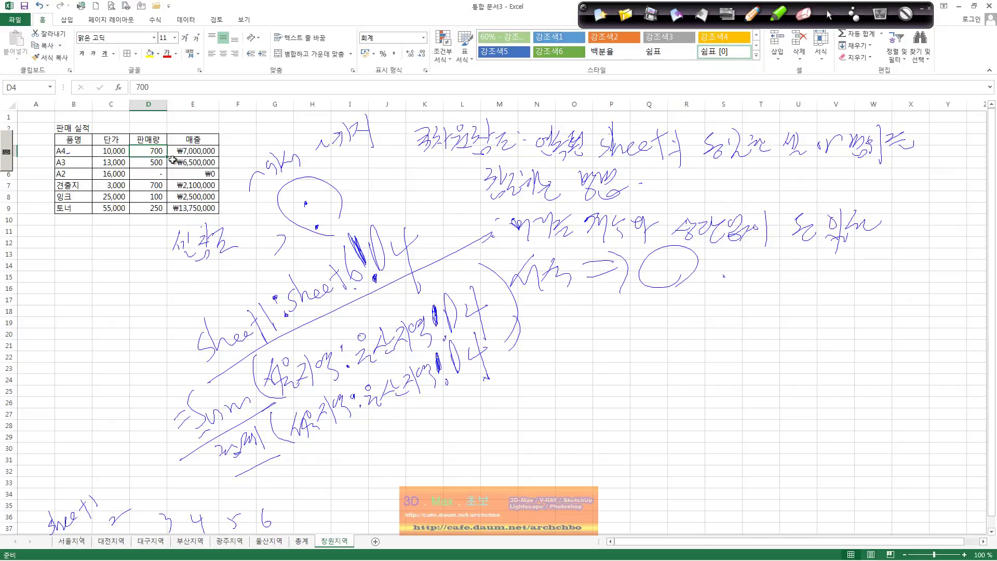
pyautogui.write('10')
pyautogui.press('Return')
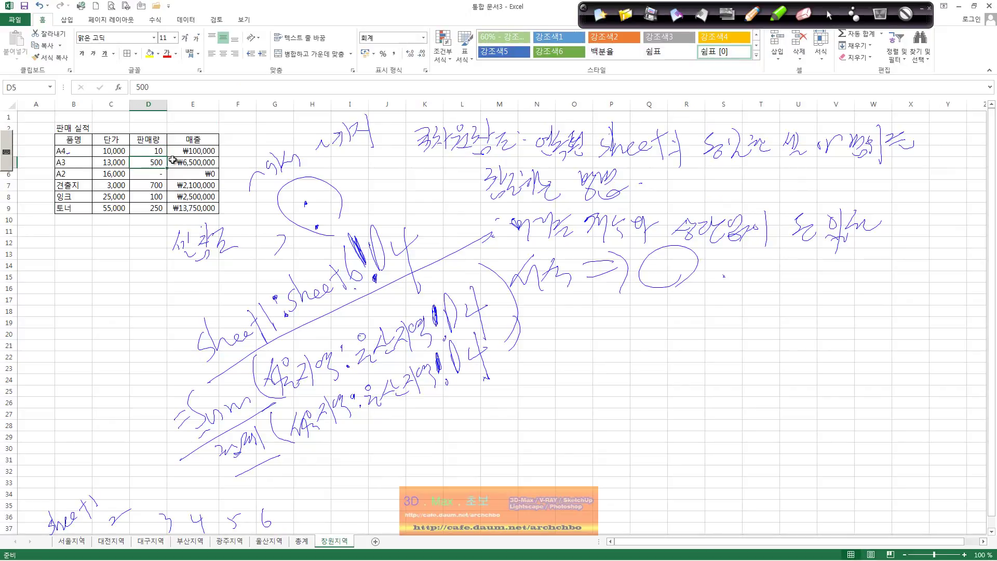
pyautogui.press('Up')
pyautogui.write('100')
pyautogui.press('Return')
pyautogui.write('10')
pyautogui.press('Return')
pyautogui.write('5')
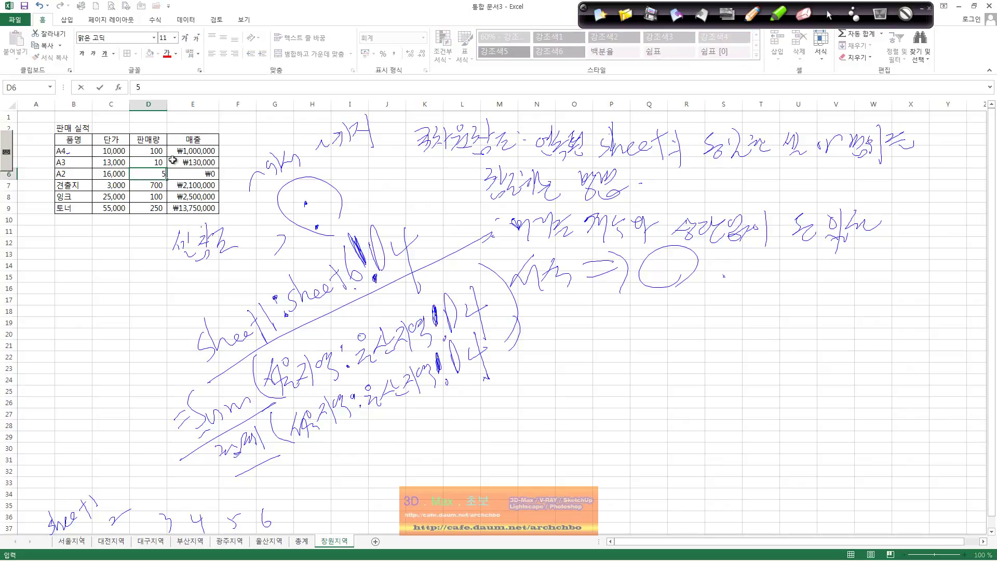
pyautogui.write('0')
pyautogui.press('Return')
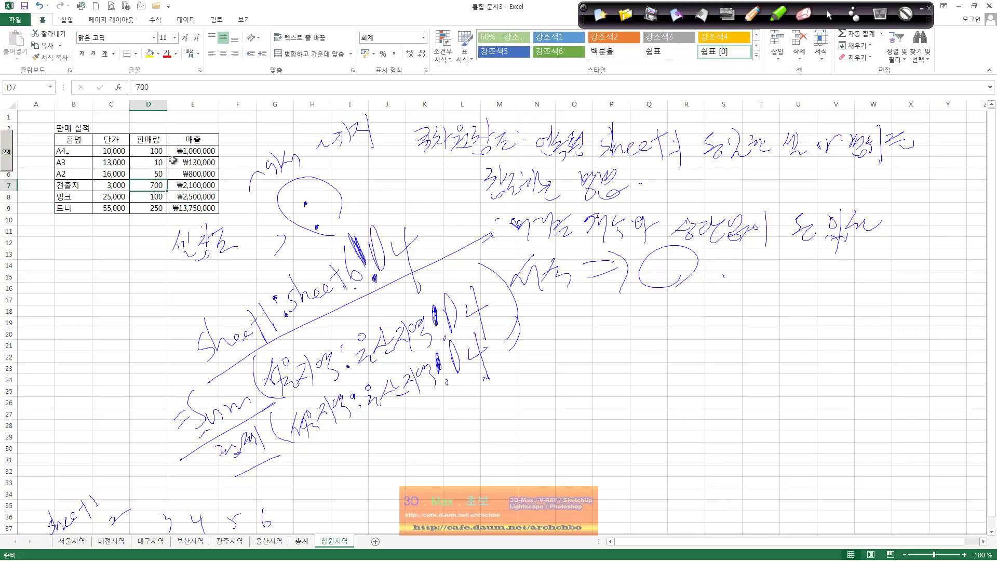
# Step: Enter 판매량 100, 300 and 30 for 견출지, 잉크 and 토너
pyautogui.write('1')
pyautogui.press('Return')
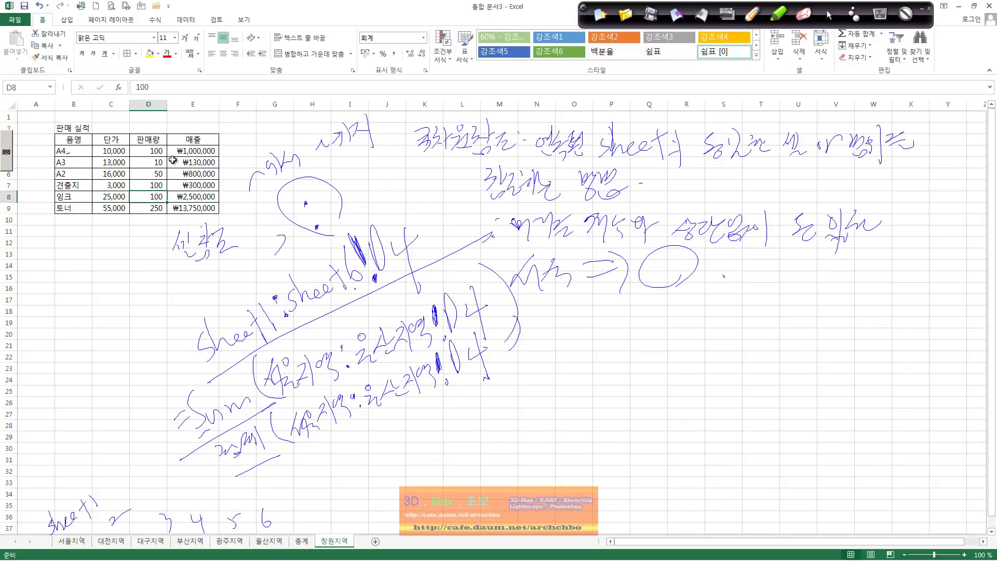
pyautogui.write('30')
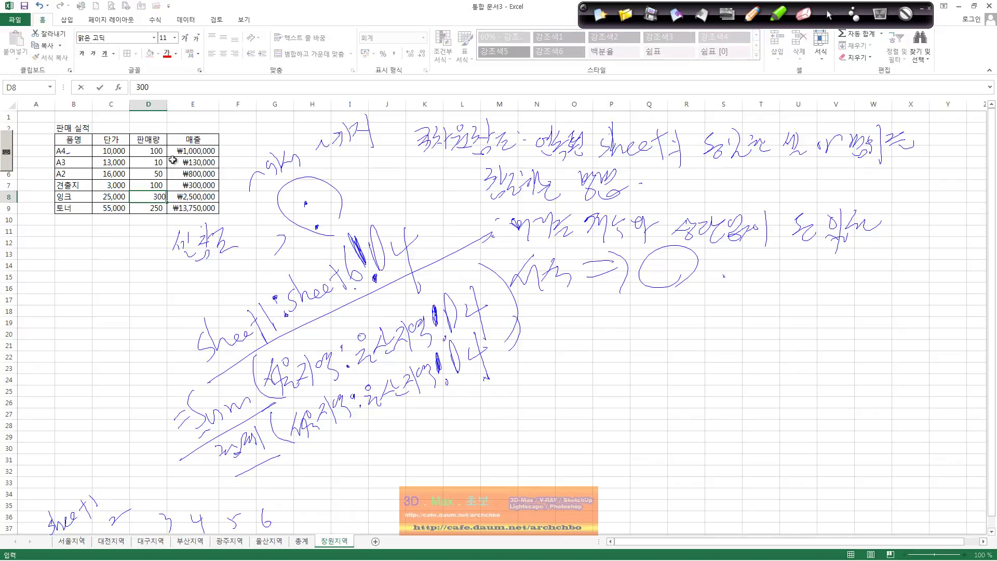
pyautogui.press('Return')
pyautogui.write('50')
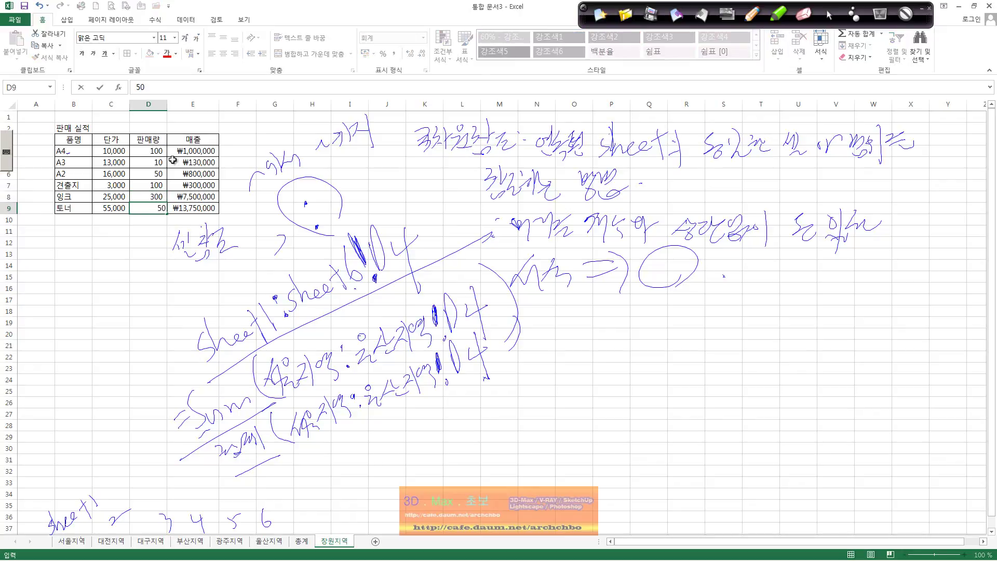
pyautogui.write('30')
pyautogui.press('Return')
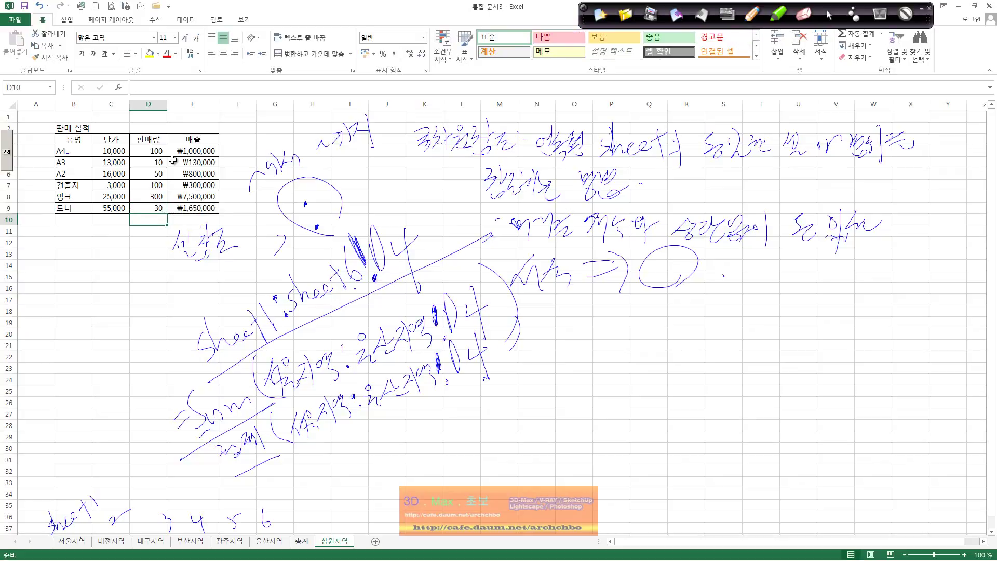
# Step: Compare 총계 with 창원지역, ending on 총계 with A4 still at 1850 and ₩18,500,000
pyautogui.click(306, 541)
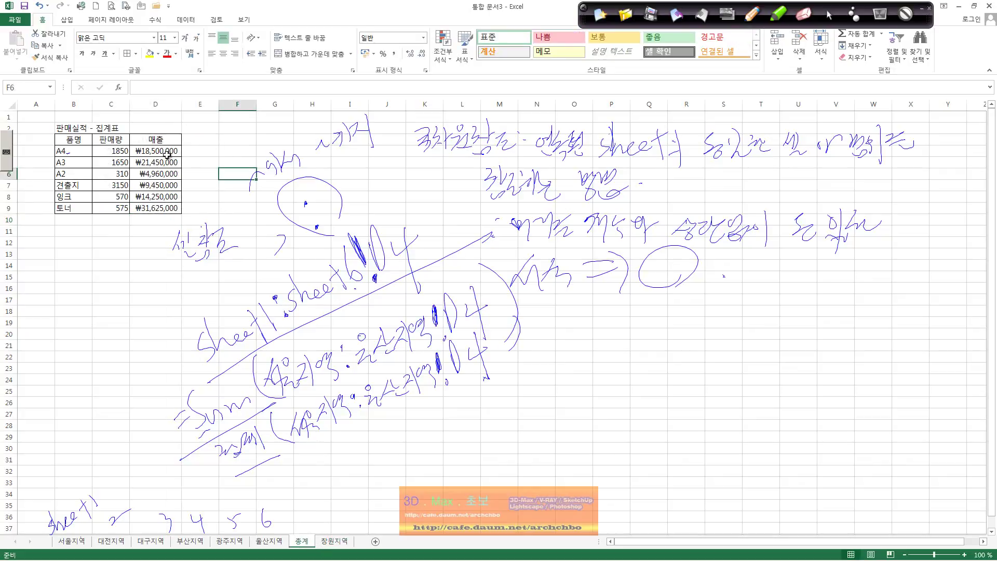
pyautogui.click(341, 542)
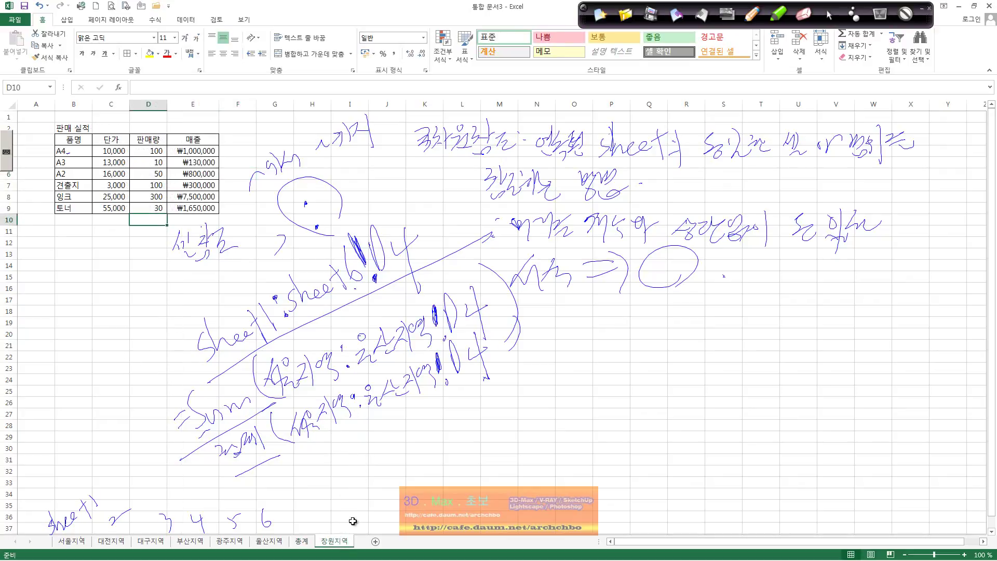
pyautogui.click(307, 542)
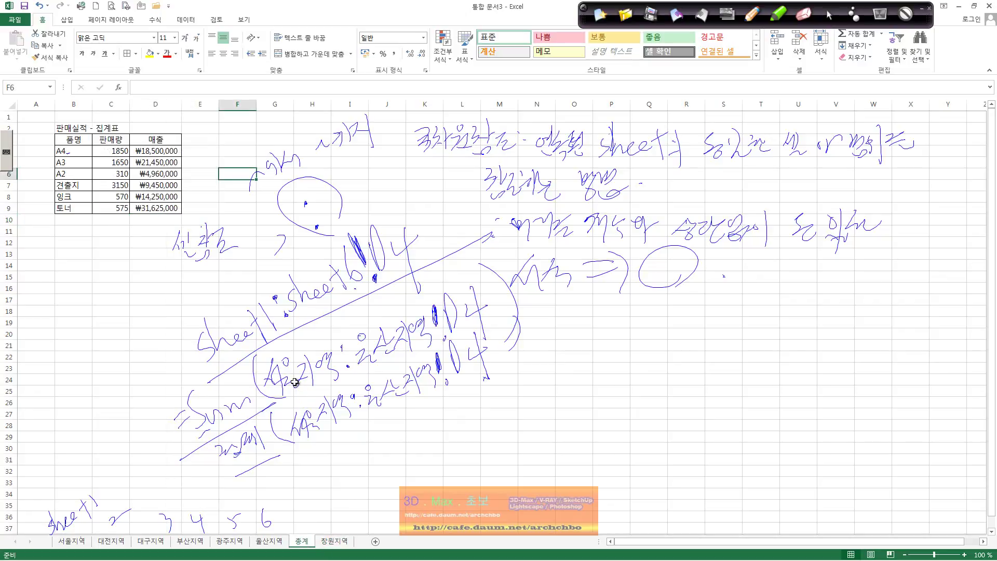
# Step: Circle the sheet name in the ink formula and the 창원지역 and 총계 tabs, then erase all ink
pyautogui.rightClick(364, 372)
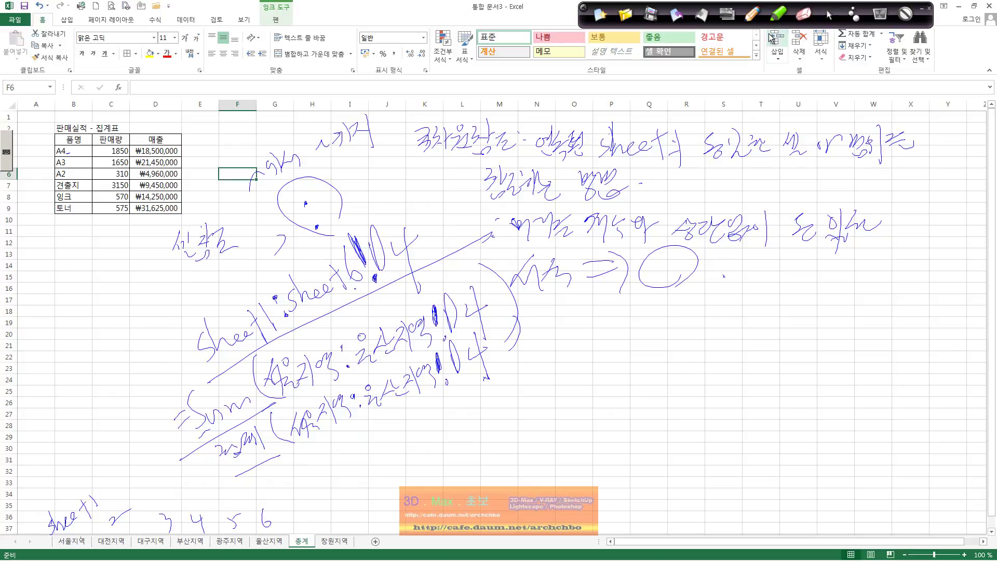
pyautogui.moveTo(359, 372); pyautogui.dragTo(360, 366)
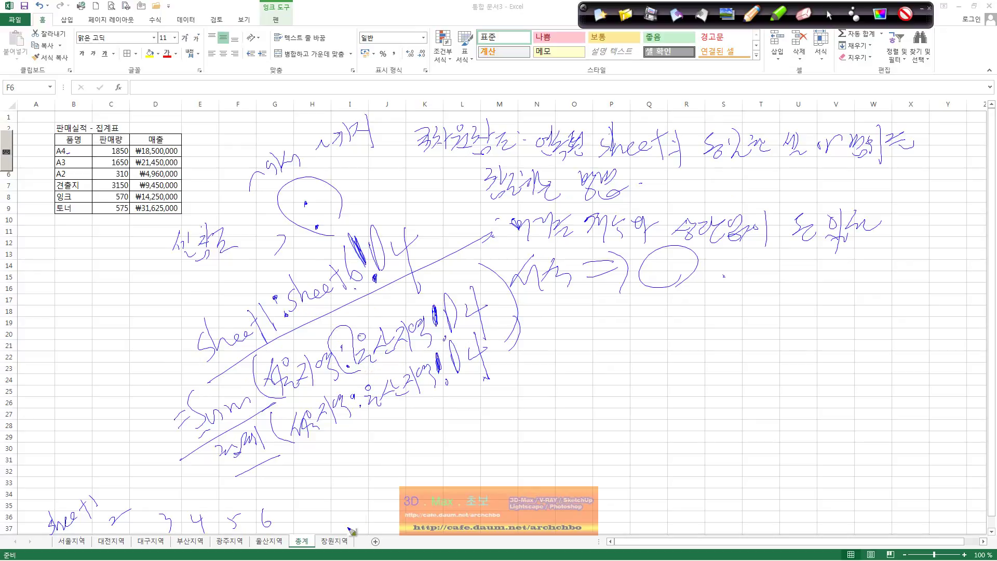
pyautogui.moveTo(346, 545)
pyautogui.mouseDown()
pyautogui.moveTo(352, 519)
pyautogui.moveTo(354, 540)
pyautogui.mouseUp()
pyautogui.moveTo(314, 550); pyautogui.dragTo(312, 526)
pyautogui.moveTo(352, 541)
pyautogui.mouseDown()
pyautogui.moveTo(355, 527)
pyautogui.moveTo(262, 529)
pyautogui.mouseUp()
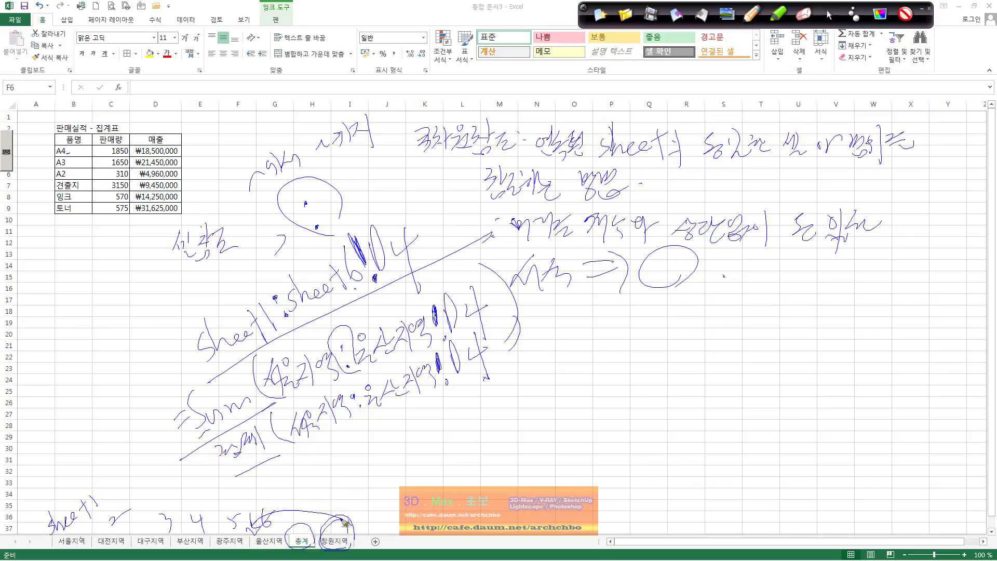
pyautogui.moveTo(346, 522); pyautogui.dragTo(261, 529)
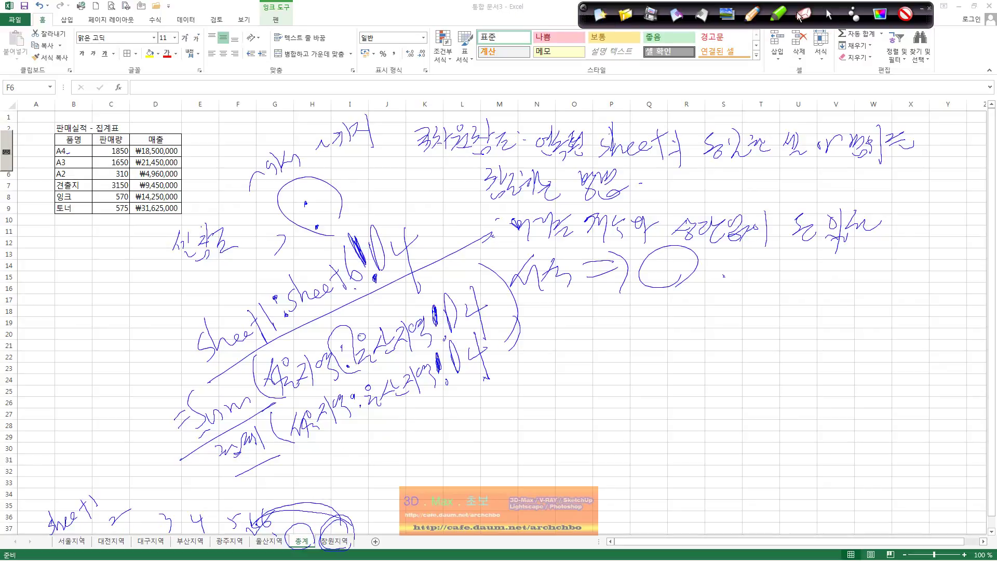
pyautogui.click(880, 14)
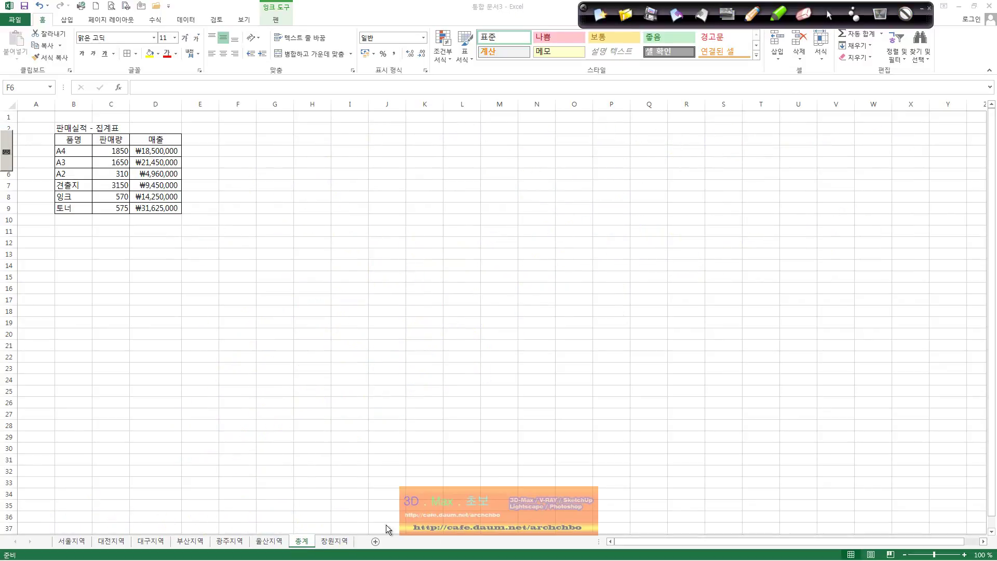
pyautogui.click(342, 542)
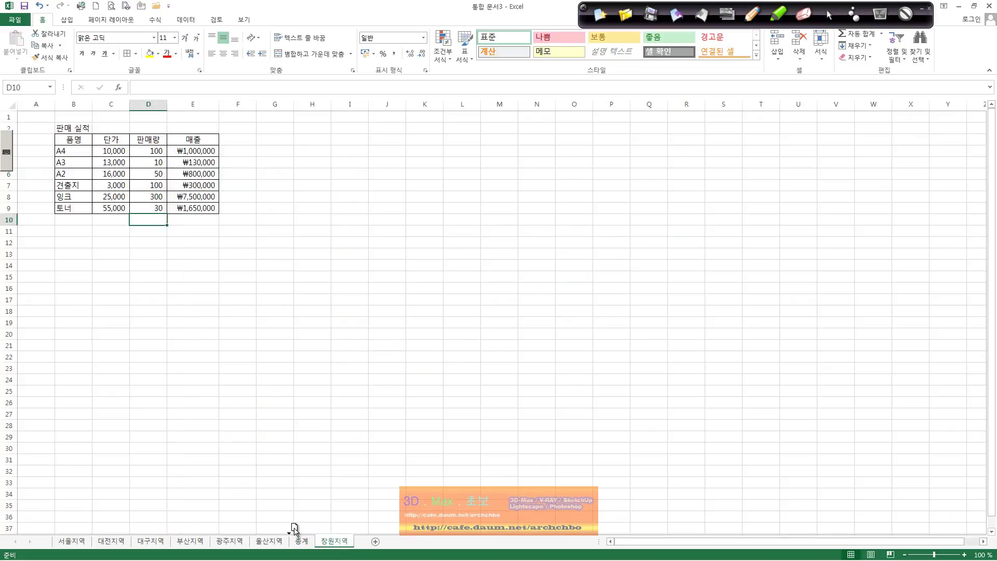
pyautogui.moveTo(294, 529); pyautogui.dragTo(307, 535)
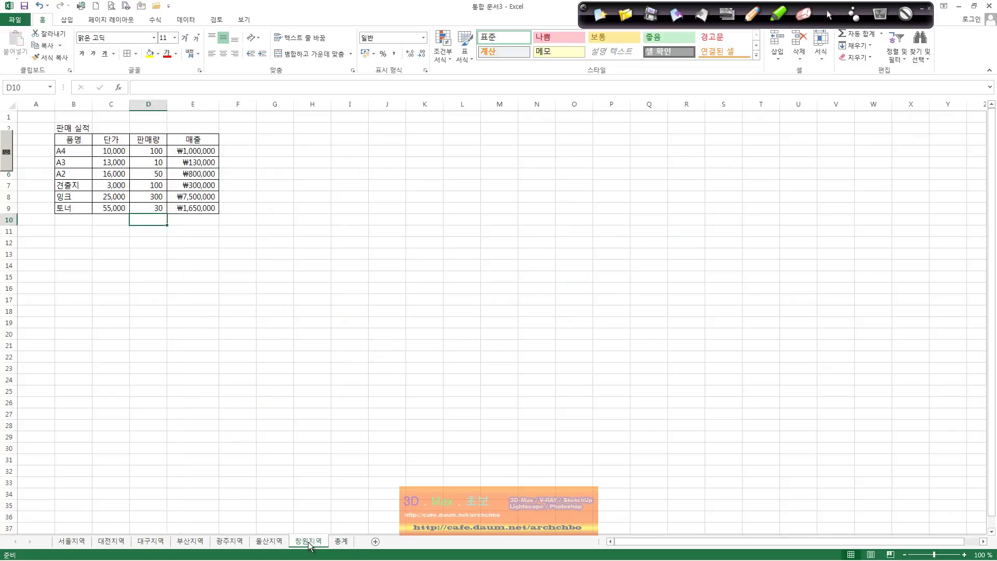
pyautogui.moveTo(322, 544)
pyautogui.mouseDown()
pyautogui.moveTo(267, 543)
pyautogui.moveTo(291, 541)
pyautogui.mouseUp()
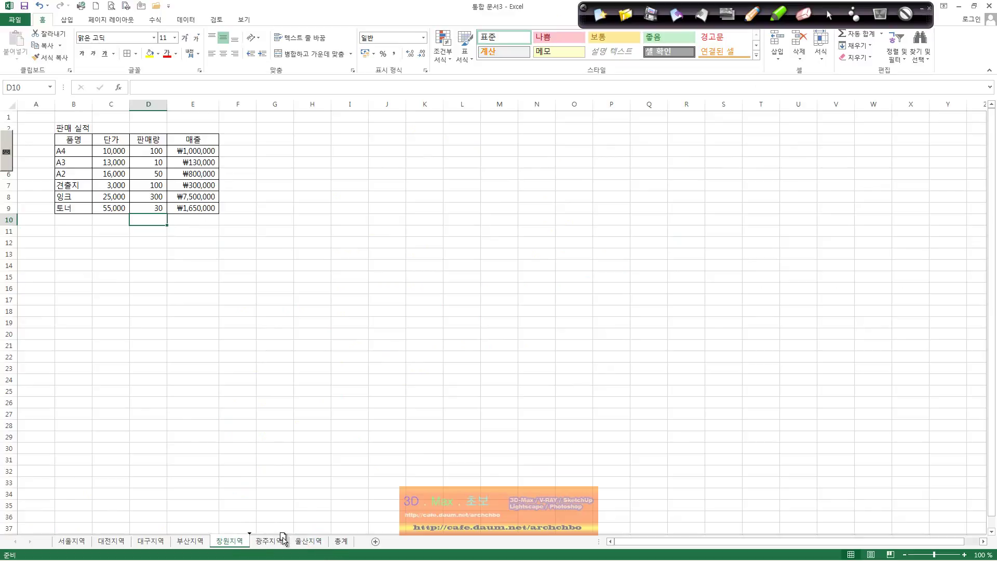
pyautogui.click(342, 542)
pyautogui.click(124, 162)
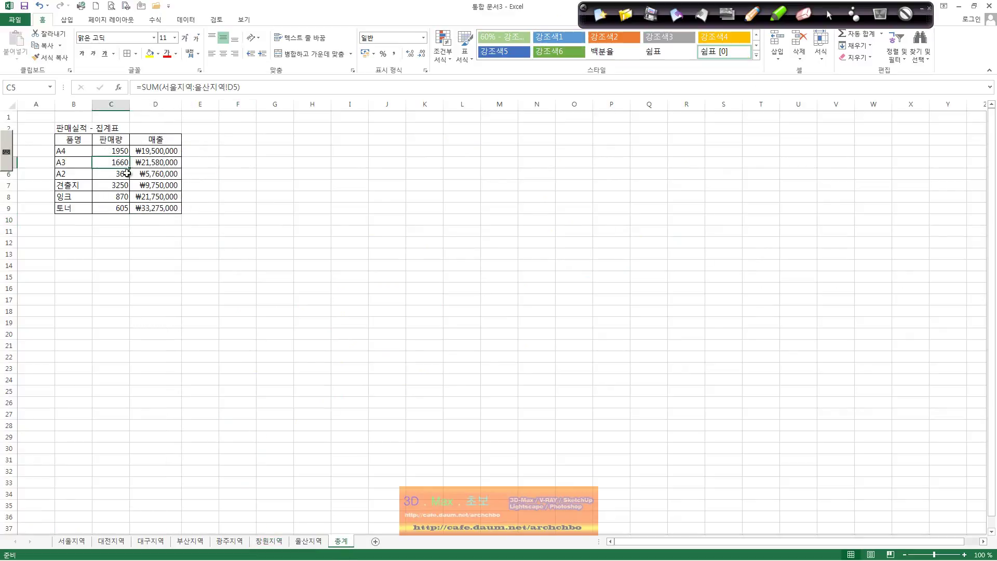
pyautogui.click(121, 154)
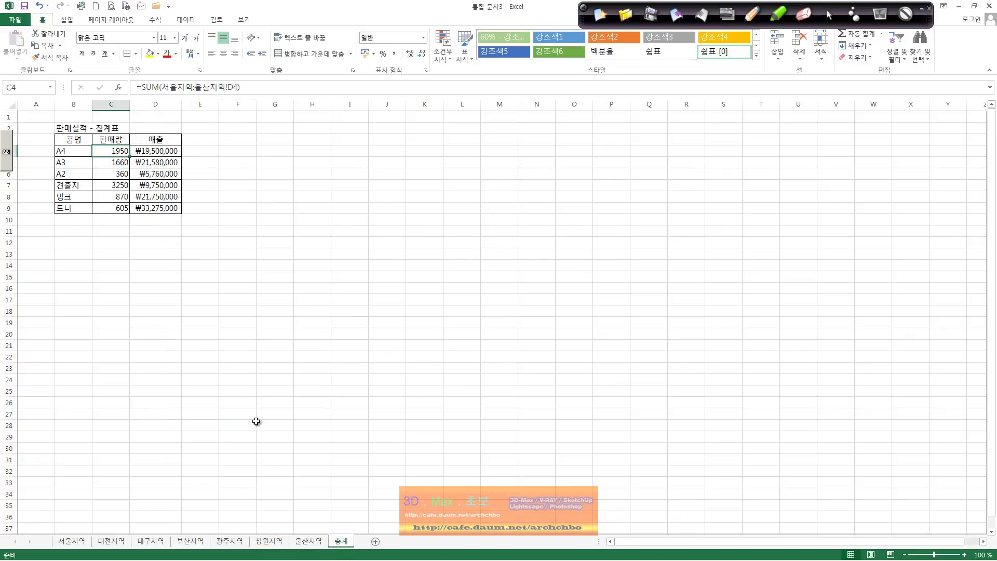
pyautogui.click(268, 541)
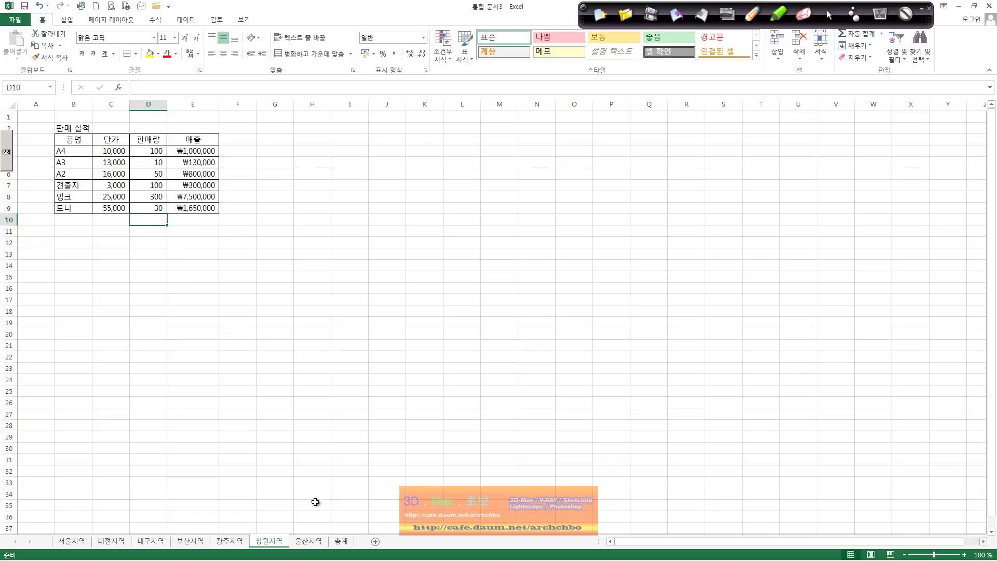
pyautogui.click(311, 544)
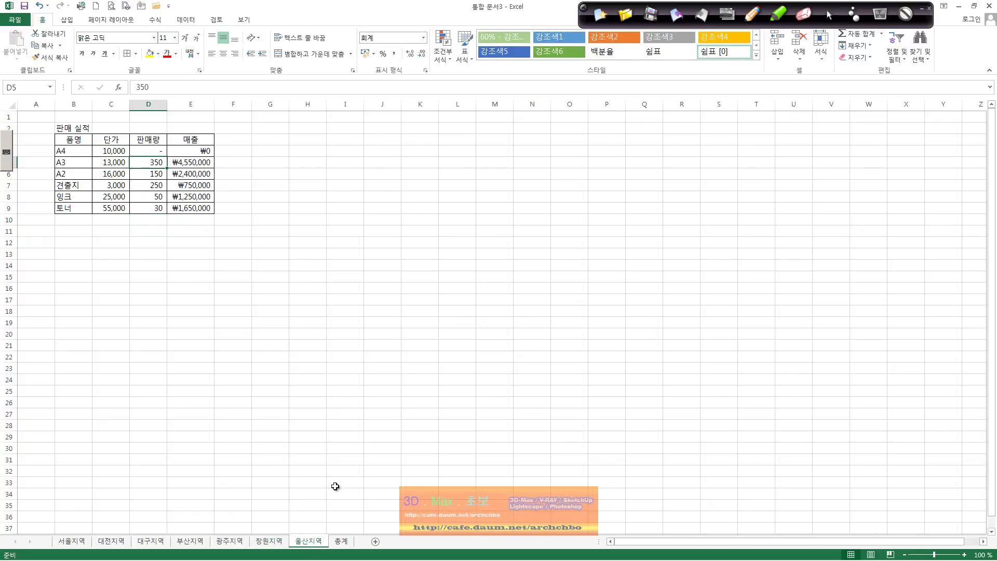
pyautogui.click(345, 544)
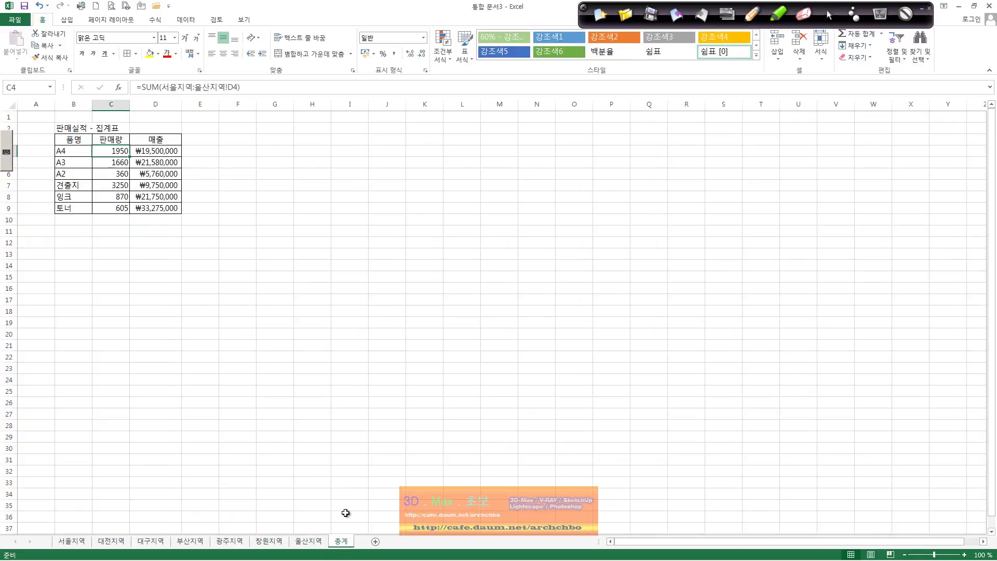
pyautogui.click(267, 543)
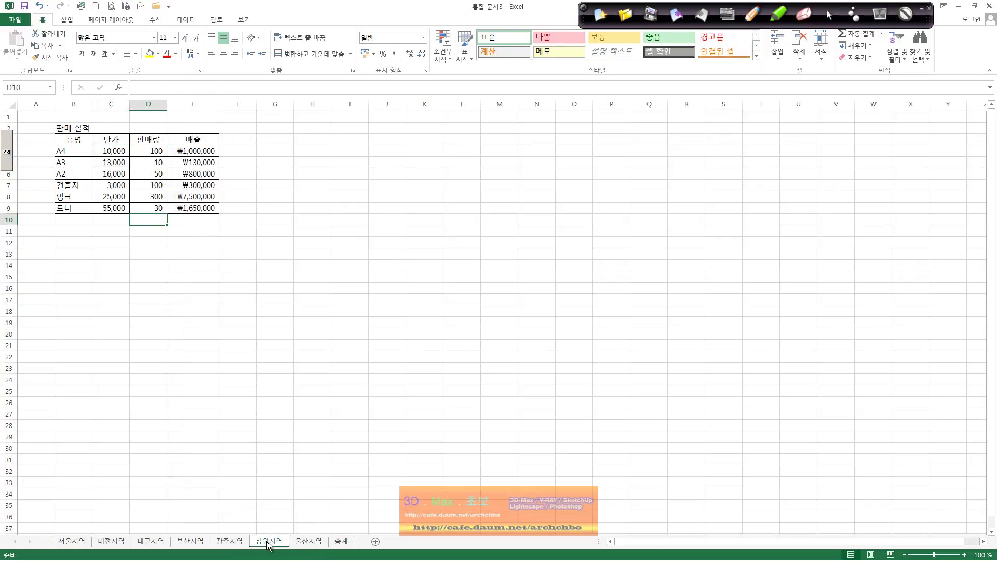
pyautogui.click(279, 520)
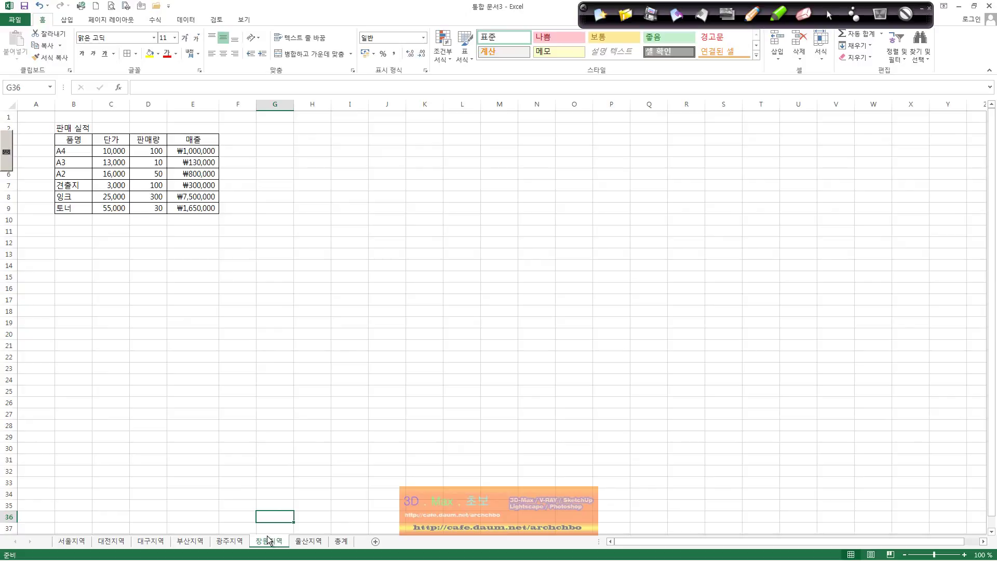
pyautogui.moveTo(268, 540); pyautogui.dragTo(364, 542)
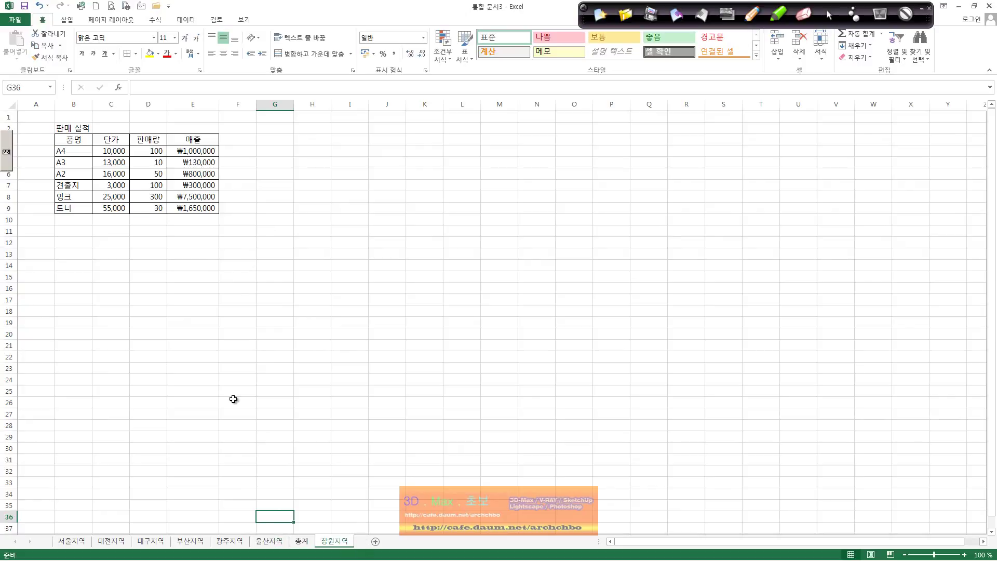
pyautogui.click(302, 540)
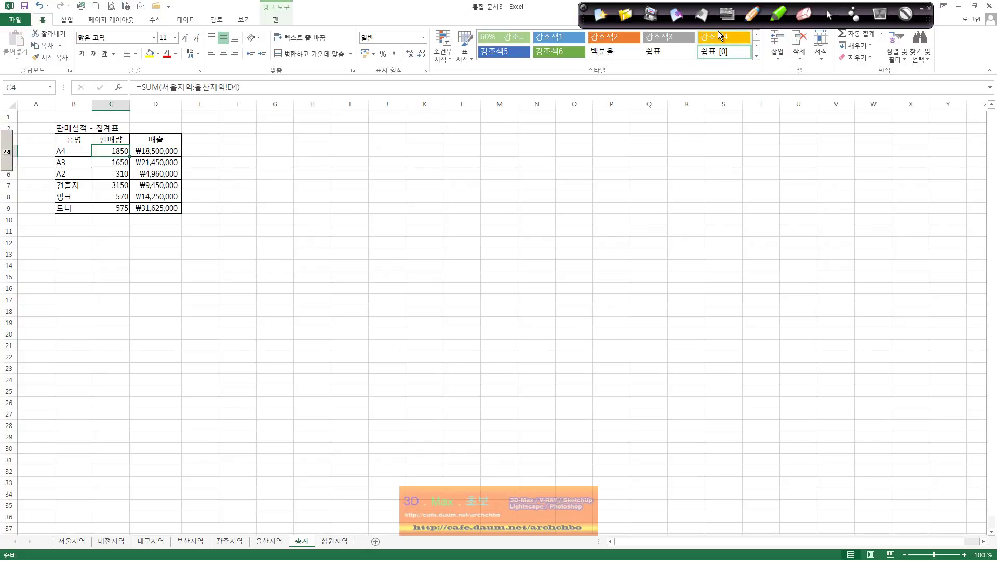
# Step: With the freehand pen, handwrite the first line of the 3D-reference note near row 2
pyautogui.click(752, 13)
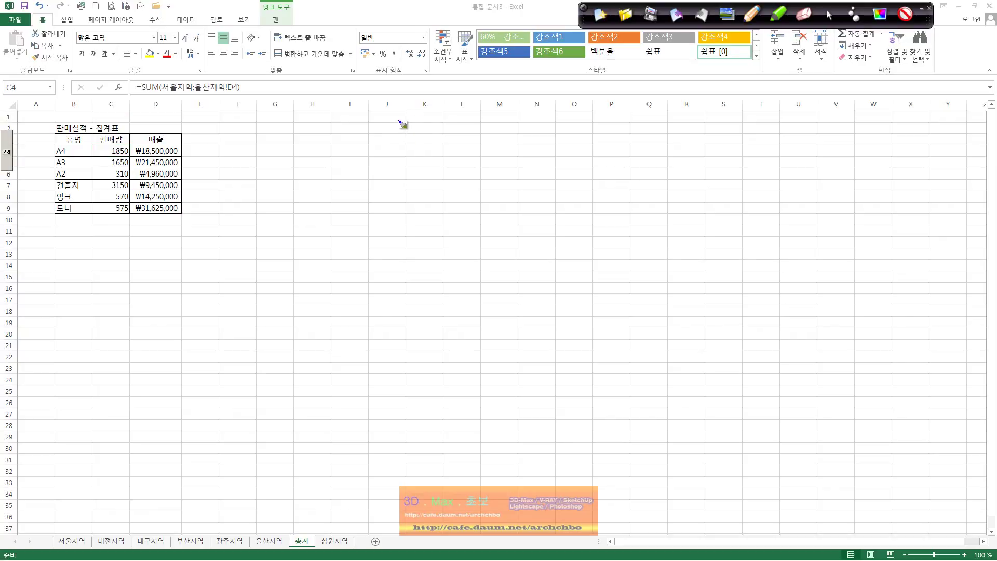
pyautogui.moveTo(292, 124)
pyautogui.mouseDown()
pyautogui.moveTo(296, 139)
pyautogui.moveTo(334, 127)
pyautogui.moveTo(335, 139)
pyautogui.moveTo(402, 128)
pyautogui.moveTo(435, 138)
pyautogui.moveTo(436, 153)
pyautogui.mouseUp()
pyautogui.moveTo(467, 141); pyautogui.dragTo(472, 141)
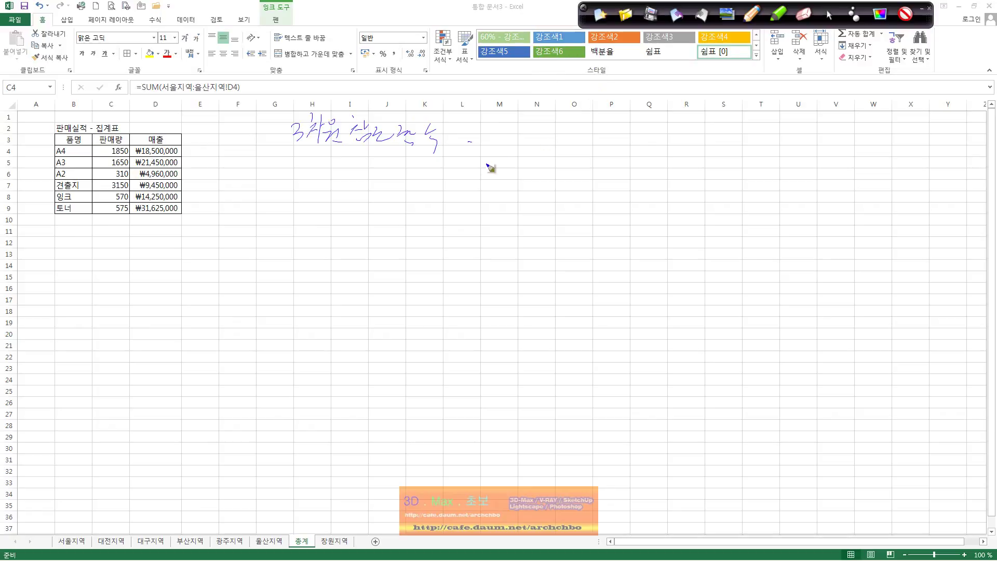
pyautogui.moveTo(480, 127)
pyautogui.mouseDown()
pyautogui.moveTo(493, 148)
pyautogui.moveTo(589, 141)
pyautogui.moveTo(592, 152)
pyautogui.mouseUp()
pyautogui.moveTo(599, 132); pyautogui.dragTo(609, 153)
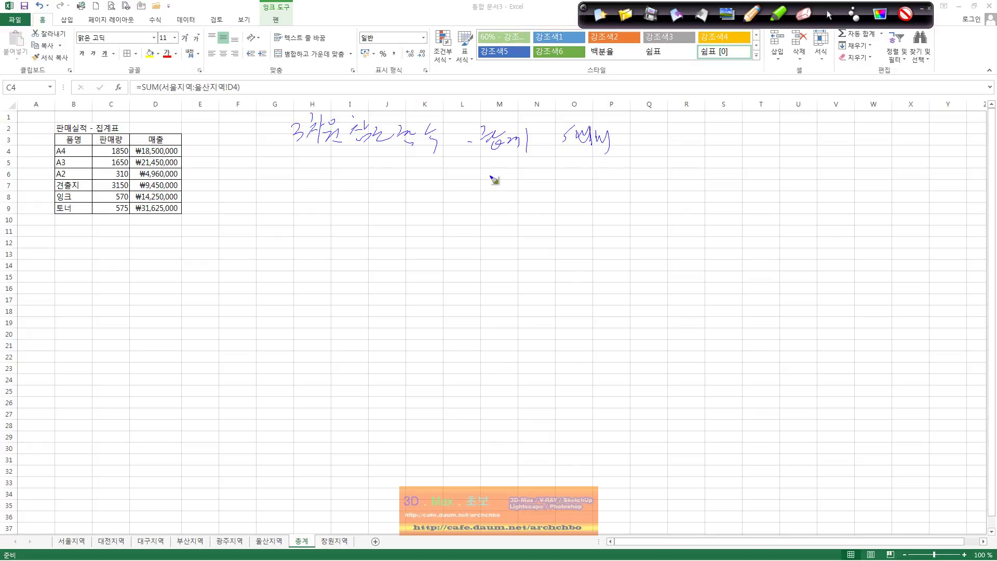
# Step: Handwrite the average label with a bracket listing Average and AverageA
pyautogui.moveTo(487, 172)
pyautogui.mouseDown()
pyautogui.moveTo(491, 190)
pyautogui.moveTo(516, 185)
pyautogui.moveTo(549, 215)
pyautogui.mouseUp()
pyautogui.moveTo(557, 181)
pyautogui.mouseDown()
pyautogui.moveTo(622, 180)
pyautogui.moveTo(628, 188)
pyautogui.moveTo(644, 175)
pyautogui.mouseUp()
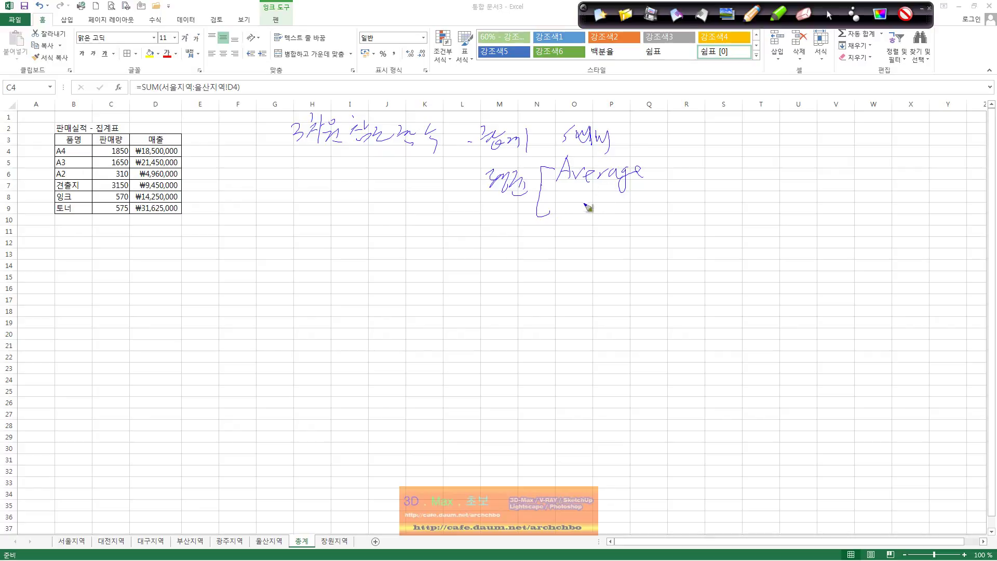
pyautogui.moveTo(565, 199)
pyautogui.mouseDown()
pyautogui.moveTo(568, 216)
pyautogui.moveTo(632, 213)
pyautogui.moveTo(643, 225)
pyautogui.mouseUp()
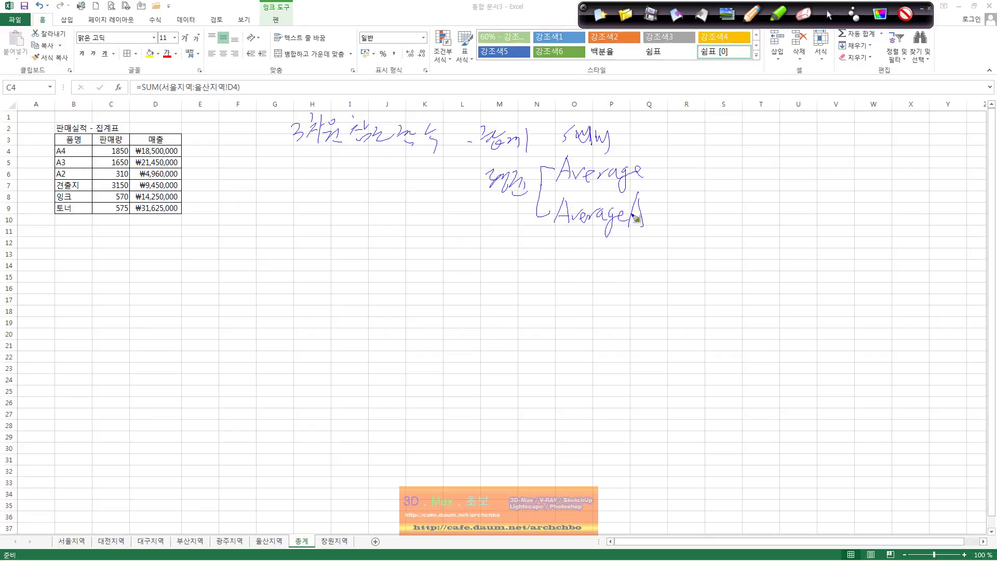
# Step: Write a colon and the Average definition: it averages numbers
pyautogui.click(664, 161)
pyautogui.moveTo(692, 161)
pyautogui.mouseDown()
pyautogui.moveTo(678, 174)
pyautogui.moveTo(875, 183)
pyautogui.mouseUp()
pyautogui.click(902, 179)
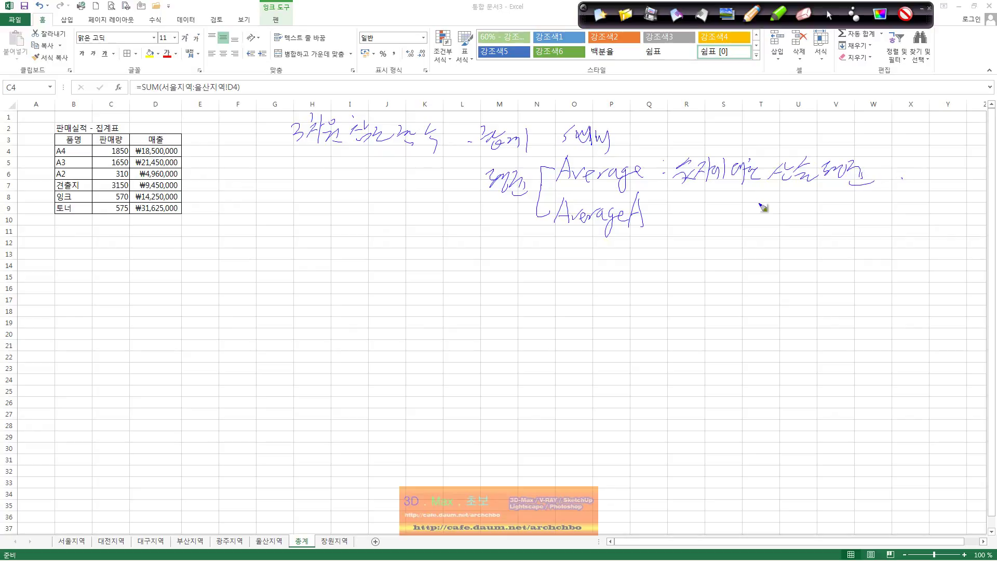
# Step: Define AverageA as averaging all non-blank values, then return to normal selection
pyautogui.click(660, 217)
pyautogui.click(660, 205)
pyautogui.moveTo(673, 205)
pyautogui.mouseDown()
pyautogui.moveTo(682, 215)
pyautogui.moveTo(701, 211)
pyautogui.moveTo(705, 224)
pyautogui.mouseUp()
pyautogui.moveTo(712, 205)
pyautogui.mouseDown()
pyautogui.moveTo(736, 226)
pyautogui.moveTo(782, 221)
pyautogui.mouseUp()
pyautogui.moveTo(785, 211)
pyautogui.mouseDown()
pyautogui.moveTo(794, 221)
pyautogui.moveTo(859, 212)
pyautogui.moveTo(873, 225)
pyautogui.moveTo(892, 204)
pyautogui.mouseUp()
pyautogui.moveTo(889, 209)
pyautogui.mouseDown()
pyautogui.moveTo(901, 220)
pyautogui.moveTo(938, 205)
pyautogui.moveTo(959, 221)
pyautogui.mouseUp()
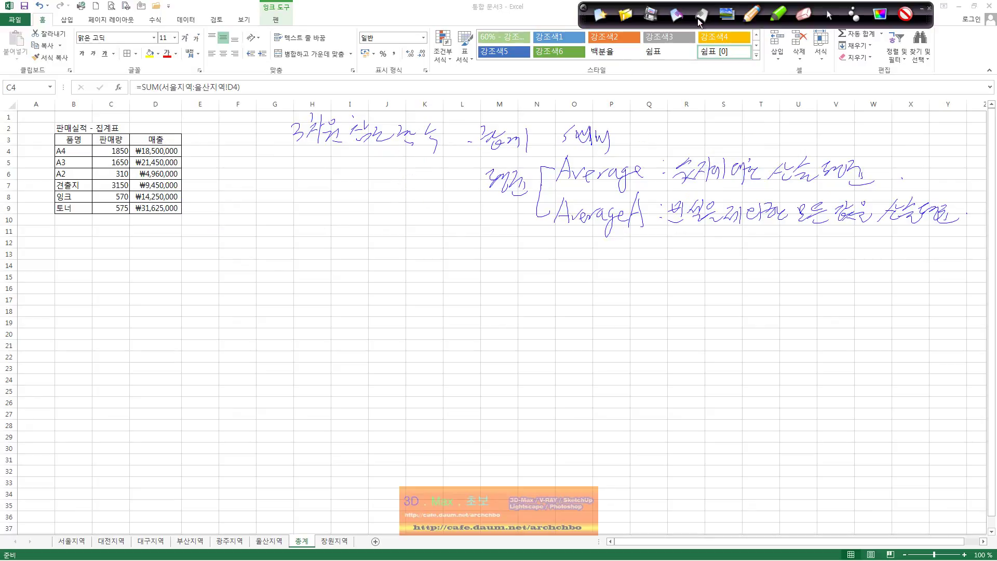
pyautogui.click(829, 15)
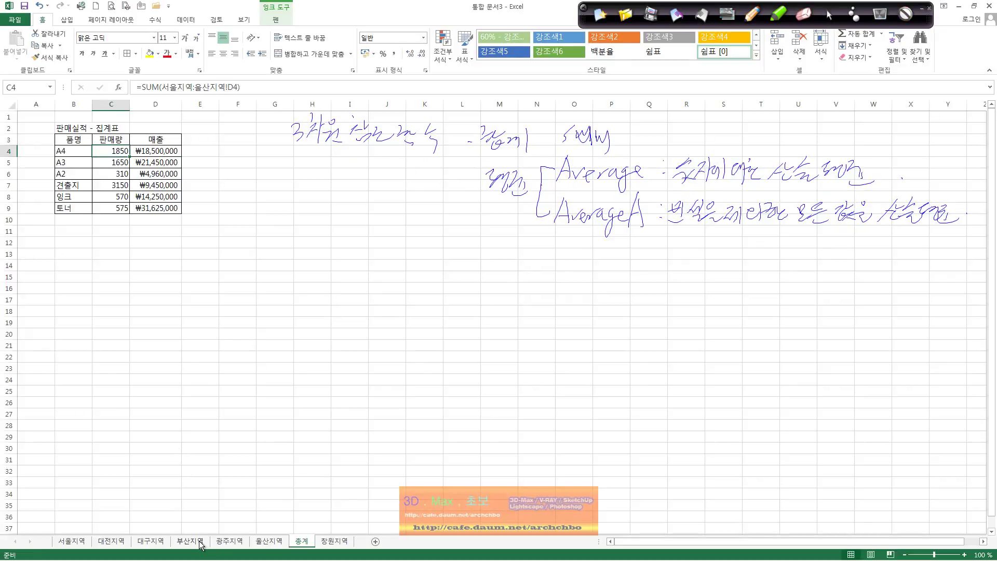
# Step: Switch to the 광주지역 sheet, select D6:D7, and clear all handwritten ink
pyautogui.click(236, 541)
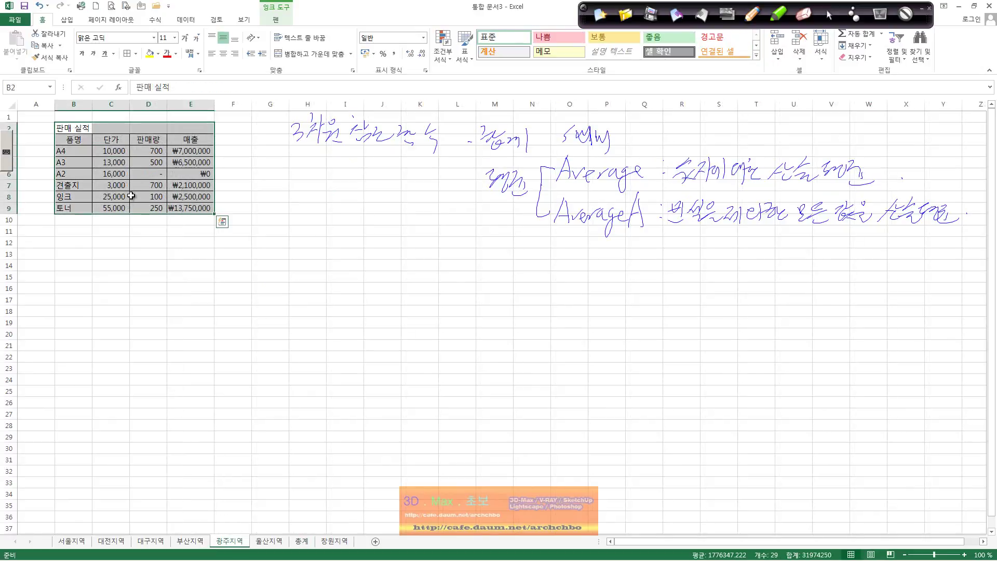
pyautogui.moveTo(151, 185); pyautogui.dragTo(155, 173)
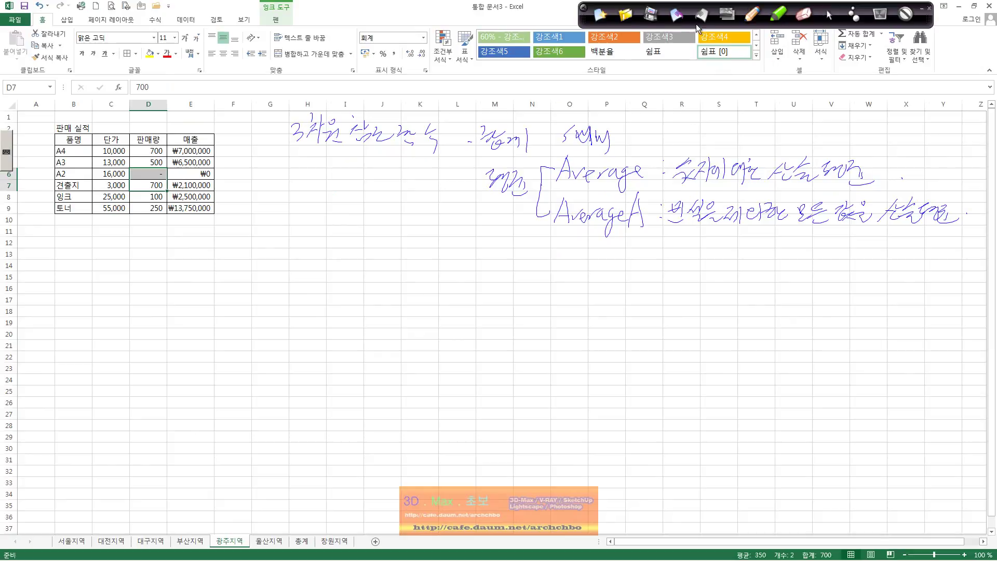
pyautogui.click(599, 18)
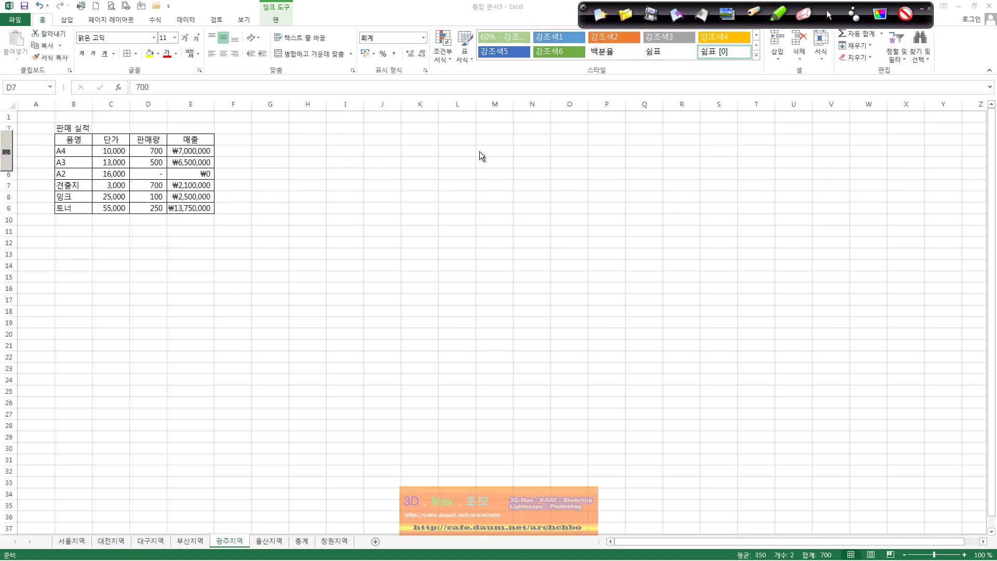
# Step: Handwrite Sum labelled 합계, with Average and AverageA below it
pyautogui.moveTo(430, 123)
pyautogui.mouseDown()
pyautogui.moveTo(420, 142)
pyautogui.moveTo(472, 128)
pyautogui.mouseUp()
pyautogui.moveTo(427, 157); pyautogui.dragTo(414, 173)
pyautogui.moveTo(428, 164); pyautogui.dragTo(434, 166)
pyautogui.moveTo(432, 166)
pyautogui.mouseDown()
pyautogui.moveTo(494, 165)
pyautogui.moveTo(502, 183)
pyautogui.mouseUp()
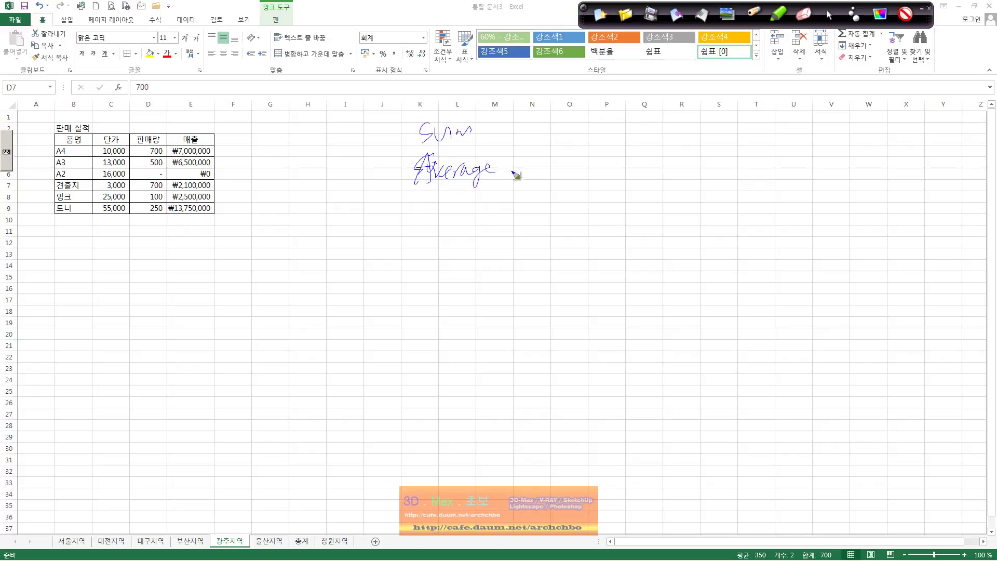
pyautogui.moveTo(526, 148)
pyautogui.mouseDown()
pyautogui.moveTo(521, 178)
pyautogui.moveTo(568, 167)
pyautogui.moveTo(577, 198)
pyautogui.moveTo(602, 169)
pyautogui.moveTo(613, 173)
pyautogui.mouseUp()
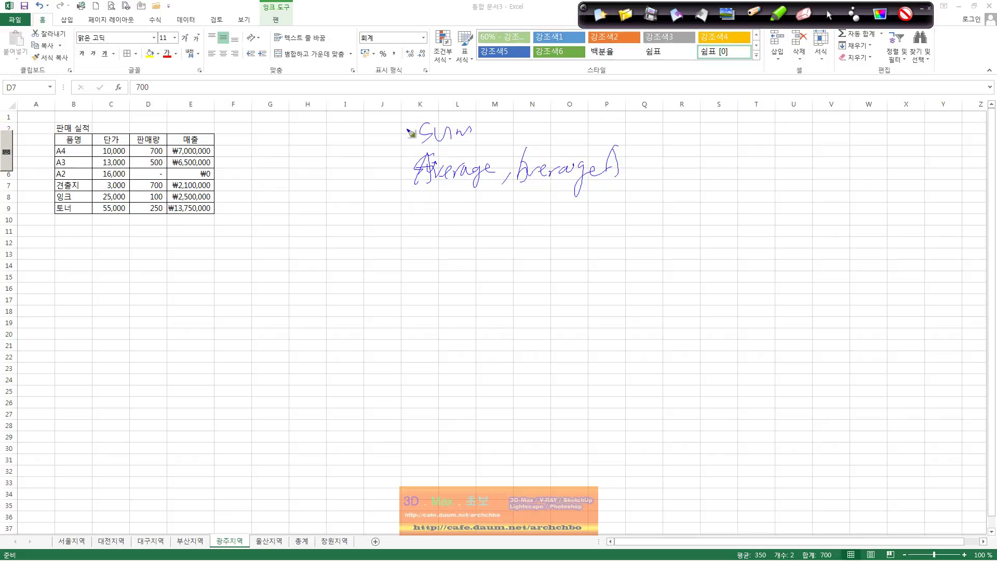
pyautogui.moveTo(369, 127)
pyautogui.mouseDown()
pyautogui.moveTo(403, 136)
pyautogui.moveTo(404, 151)
pyautogui.moveTo(380, 174)
pyautogui.moveTo(430, 170)
pyautogui.mouseUp()
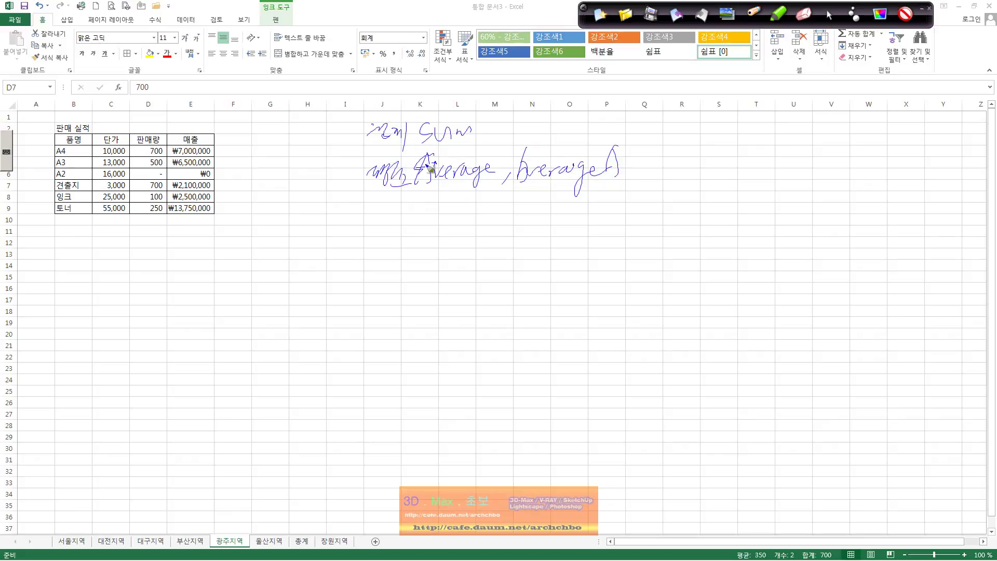
# Step: Handwrite the count label with a bracket listing Count and CountA
pyautogui.moveTo(374, 205); pyautogui.dragTo(391, 221)
pyautogui.moveTo(396, 201)
pyautogui.mouseDown()
pyautogui.moveTo(397, 223)
pyautogui.moveTo(412, 212)
pyautogui.mouseUp()
pyautogui.moveTo(401, 218); pyautogui.dragTo(437, 243)
pyautogui.moveTo(430, 205)
pyautogui.mouseDown()
pyautogui.moveTo(445, 195)
pyautogui.moveTo(493, 213)
pyautogui.mouseUp()
pyautogui.moveTo(498, 190)
pyautogui.mouseDown()
pyautogui.moveTo(494, 221)
pyautogui.moveTo(442, 254)
pyautogui.mouseUp()
pyautogui.moveTo(450, 247); pyautogui.dragTo(482, 250)
pyautogui.moveTo(493, 232)
pyautogui.mouseDown()
pyautogui.moveTo(493, 256)
pyautogui.moveTo(497, 243)
pyautogui.moveTo(513, 256)
pyautogui.mouseUp()
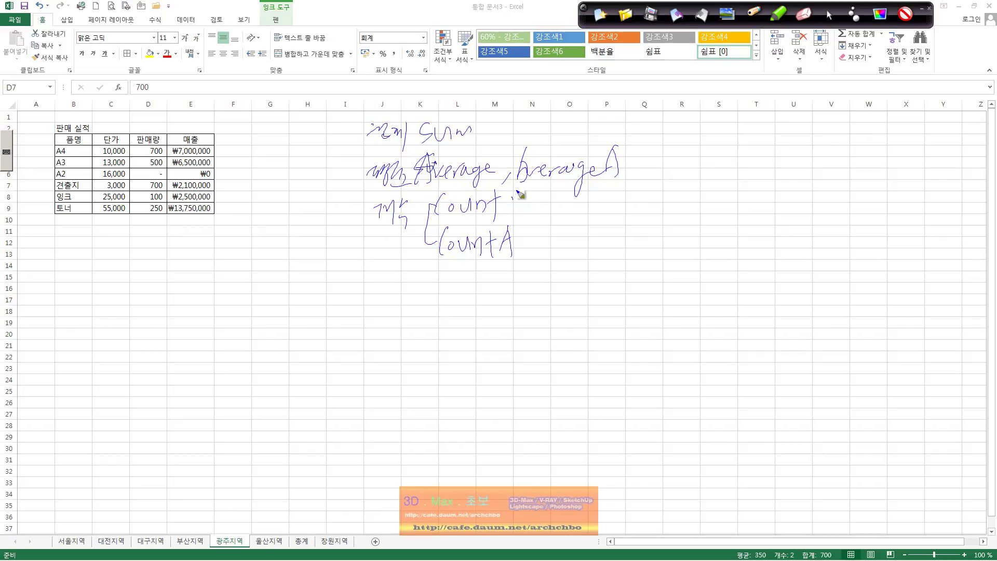
# Step: Write the ink definitions for Count and COUNTA after their colons
pyautogui.moveTo(550, 188)
pyautogui.mouseDown()
pyautogui.moveTo(551, 198)
pyautogui.moveTo(513, 222)
pyautogui.mouseUp()
pyautogui.moveTo(542, 204)
pyautogui.mouseDown()
pyautogui.moveTo(569, 221)
pyautogui.moveTo(602, 205)
pyautogui.moveTo(607, 221)
pyautogui.moveTo(623, 204)
pyautogui.moveTo(626, 215)
pyautogui.mouseUp()
pyautogui.moveTo(636, 205)
pyautogui.mouseDown()
pyautogui.moveTo(656, 213)
pyautogui.moveTo(701, 196)
pyautogui.moveTo(710, 212)
pyautogui.mouseUp()
pyautogui.moveTo(719, 190)
pyautogui.mouseDown()
pyautogui.moveTo(728, 201)
pyautogui.moveTo(719, 229)
pyautogui.mouseUp()
pyautogui.click(527, 247)
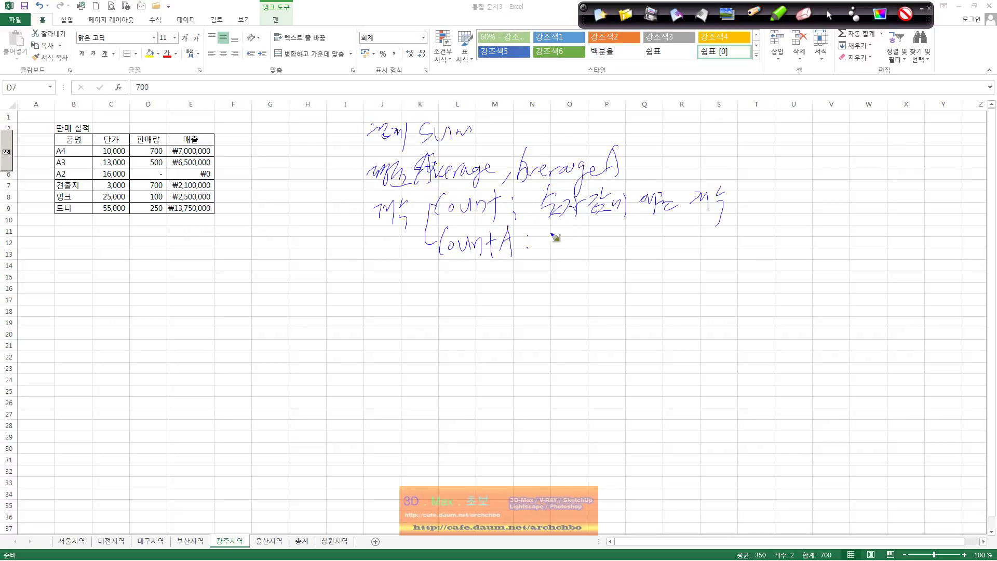
pyautogui.moveTo(548, 243)
pyautogui.mouseDown()
pyautogui.moveTo(628, 252)
pyautogui.moveTo(715, 232)
pyautogui.moveTo(727, 250)
pyautogui.moveTo(732, 228)
pyautogui.moveTo(768, 247)
pyautogui.mouseUp()
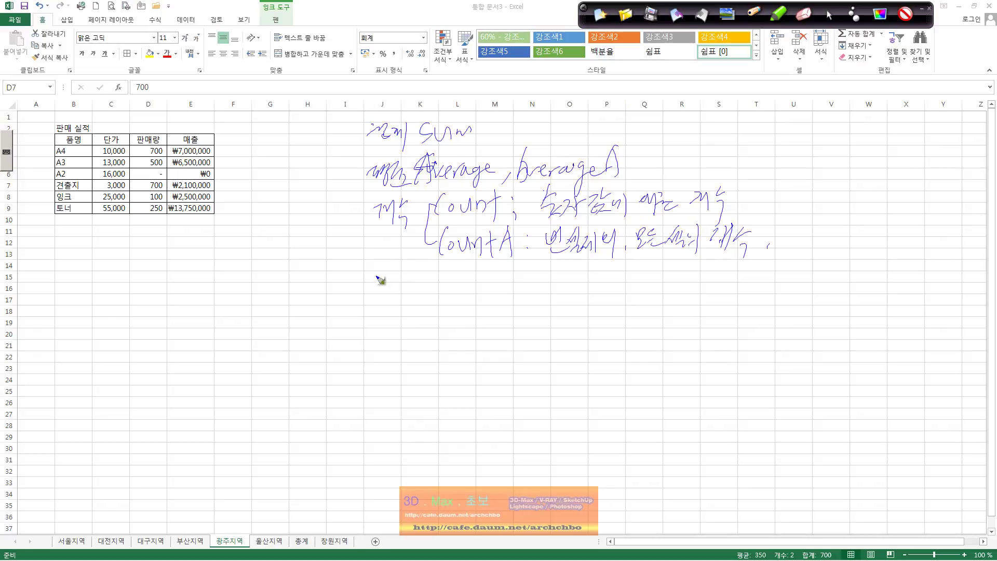
# Step: Start a 최대값 group with a bracket listing MAX and MAXA
pyautogui.moveTo(377, 277)
pyautogui.mouseDown()
pyautogui.moveTo(401, 289)
pyautogui.moveTo(447, 283)
pyautogui.moveTo(452, 310)
pyautogui.mouseUp()
pyautogui.moveTo(462, 271); pyautogui.dragTo(499, 277)
pyautogui.moveTo(500, 263); pyautogui.dragTo(490, 277)
pyautogui.moveTo(458, 313); pyautogui.dragTo(518, 302)
# Step: Define MAX after a colon as the maximum of numbers
pyautogui.click(524, 263)
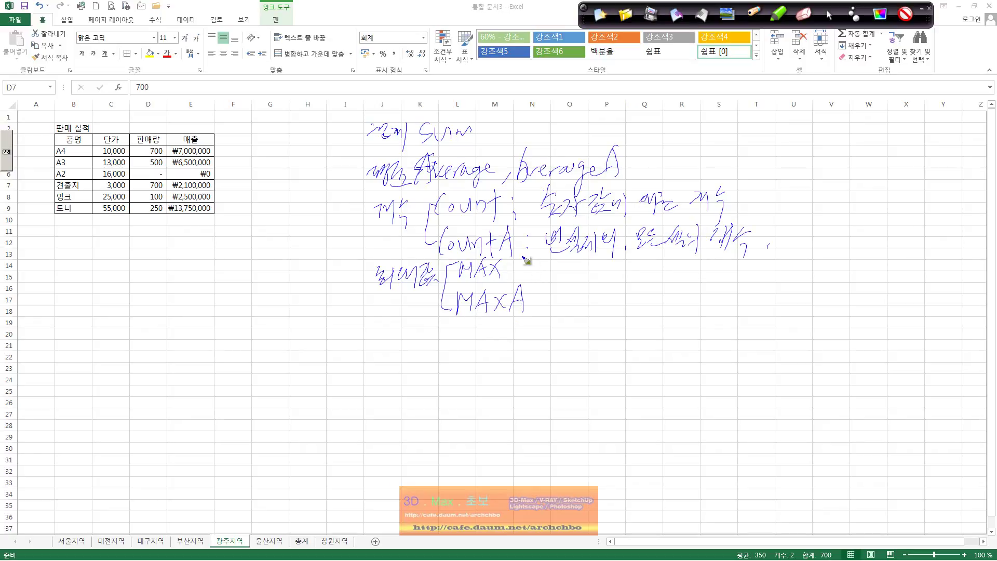
pyautogui.click(524, 271)
pyautogui.moveTo(551, 268)
pyautogui.mouseDown()
pyautogui.moveTo(614, 283)
pyautogui.moveTo(680, 261)
pyautogui.moveTo(694, 279)
pyautogui.moveTo(709, 278)
pyautogui.mouseUp()
pyautogui.moveTo(717, 271); pyautogui.dragTo(724, 270)
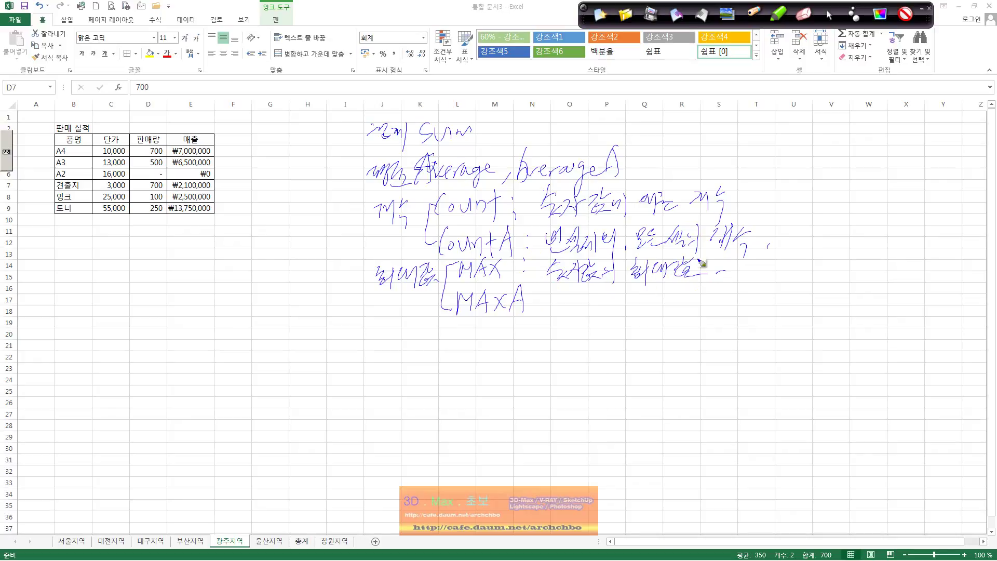
# Step: Define MAXA after a colon as the maximum value
pyautogui.click(540, 297)
pyautogui.click(541, 306)
pyautogui.moveTo(564, 304)
pyautogui.mouseDown()
pyautogui.moveTo(646, 315)
pyautogui.moveTo(699, 315)
pyautogui.moveTo(723, 296)
pyautogui.moveTo(726, 311)
pyautogui.moveTo(820, 307)
pyautogui.mouseUp()
pyautogui.moveTo(840, 297); pyautogui.dragTo(845, 299)
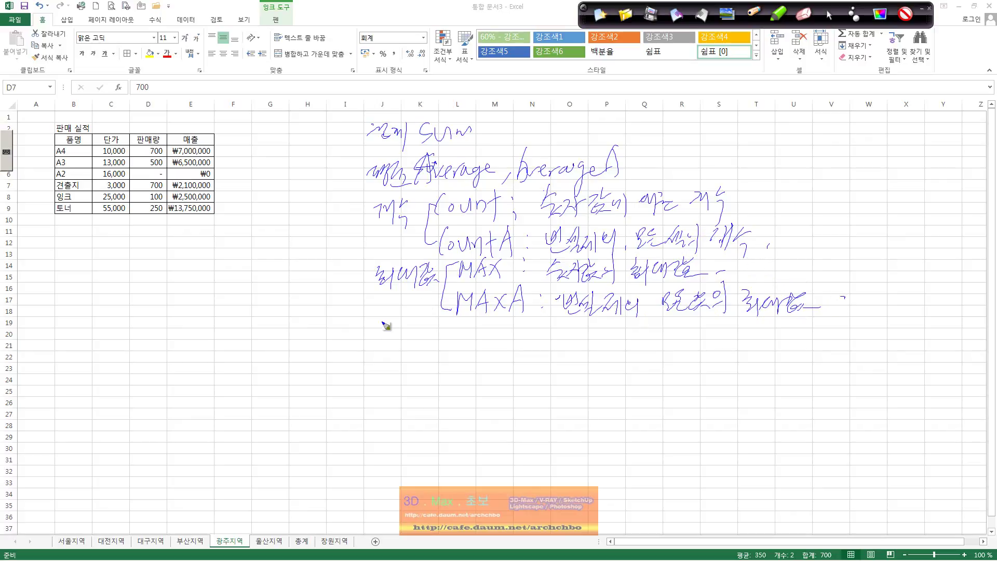
# Step: Add the 최소값 label with MINA and minimum-value notes, and begin the 곱 label below
pyautogui.moveTo(378, 301)
pyautogui.mouseDown()
pyautogui.moveTo(395, 315)
pyautogui.moveTo(392, 335)
pyautogui.moveTo(477, 283)
pyautogui.moveTo(490, 301)
pyautogui.moveTo(512, 280)
pyautogui.mouseUp()
pyautogui.moveTo(458, 336); pyautogui.dragTo(478, 334)
pyautogui.moveTo(487, 321)
pyautogui.mouseDown()
pyautogui.moveTo(491, 333)
pyautogui.moveTo(501, 321)
pyautogui.mouseUp()
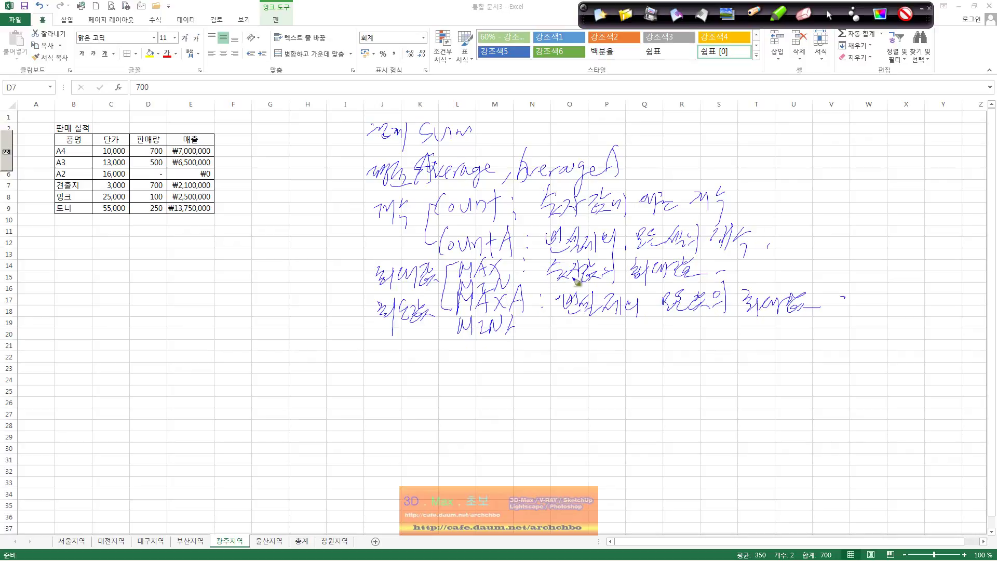
pyautogui.moveTo(644, 289); pyautogui.dragTo(664, 284)
pyautogui.moveTo(729, 251)
pyautogui.mouseDown()
pyautogui.moveTo(750, 276)
pyautogui.moveTo(783, 285)
pyautogui.moveTo(810, 271)
pyautogui.mouseUp()
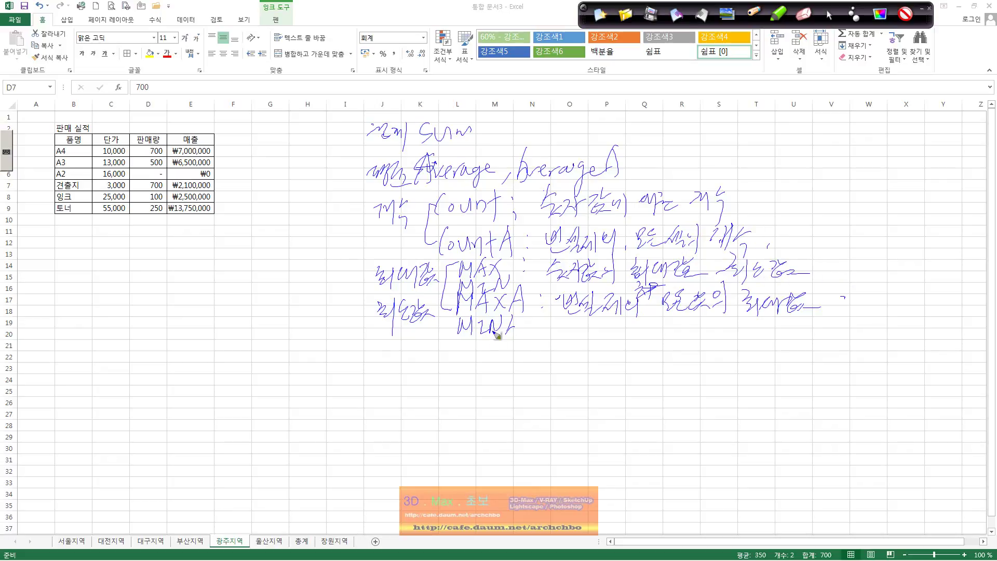
pyautogui.moveTo(515, 318); pyautogui.dragTo(523, 335)
pyautogui.moveTo(814, 303)
pyautogui.mouseDown()
pyautogui.moveTo(814, 313)
pyautogui.moveTo(897, 306)
pyautogui.mouseUp()
pyautogui.moveTo(916, 302); pyautogui.dragTo(922, 303)
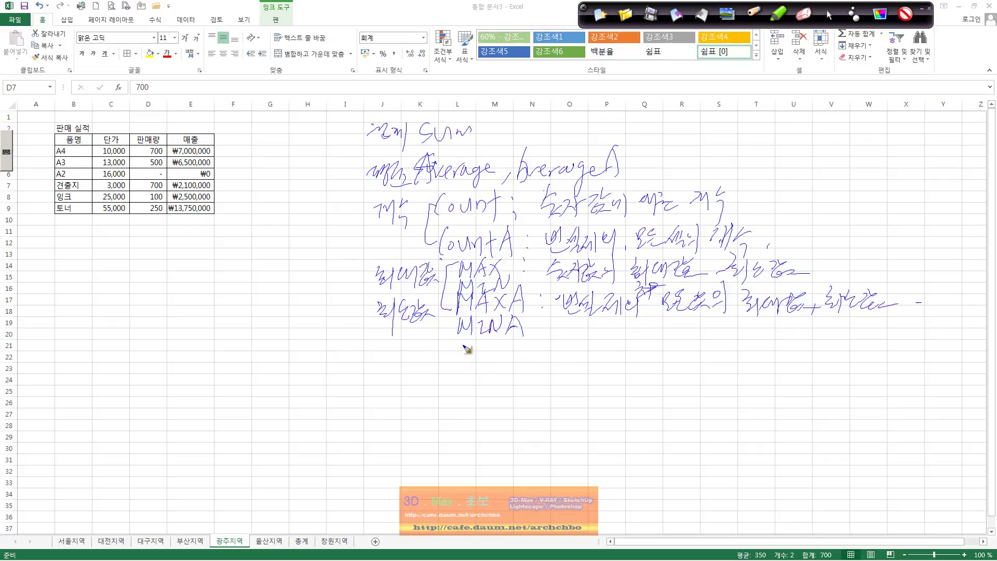
pyautogui.moveTo(388, 348); pyautogui.dragTo(408, 387)
# Step: Write 'product' beside 곱 and define it as '숫자 값의 곱셈'
pyautogui.moveTo(444, 358)
pyautogui.mouseDown()
pyautogui.moveTo(488, 374)
pyautogui.moveTo(511, 366)
pyautogui.mouseUp()
pyautogui.moveTo(513, 356)
pyautogui.mouseDown()
pyautogui.moveTo(525, 355)
pyautogui.moveTo(518, 372)
pyautogui.mouseUp()
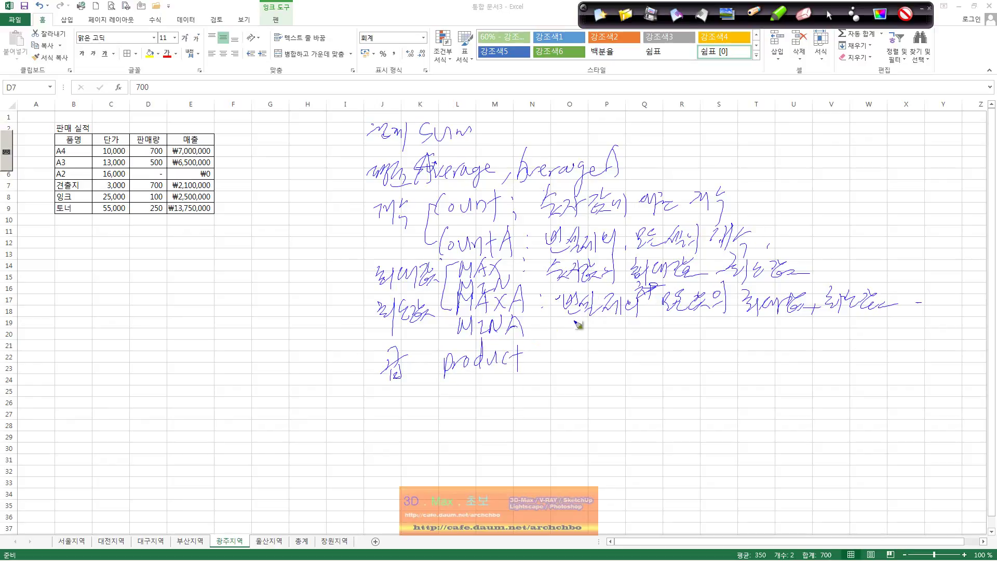
pyautogui.moveTo(562, 345)
pyautogui.mouseDown()
pyautogui.moveTo(578, 370)
pyautogui.moveTo(642, 358)
pyautogui.mouseUp()
pyautogui.moveTo(645, 336)
pyautogui.mouseDown()
pyautogui.moveTo(645, 370)
pyautogui.moveTo(684, 369)
pyautogui.moveTo(711, 349)
pyautogui.moveTo(719, 363)
pyautogui.mouseUp()
pyautogui.moveTo(699, 364); pyautogui.dragTo(727, 372)
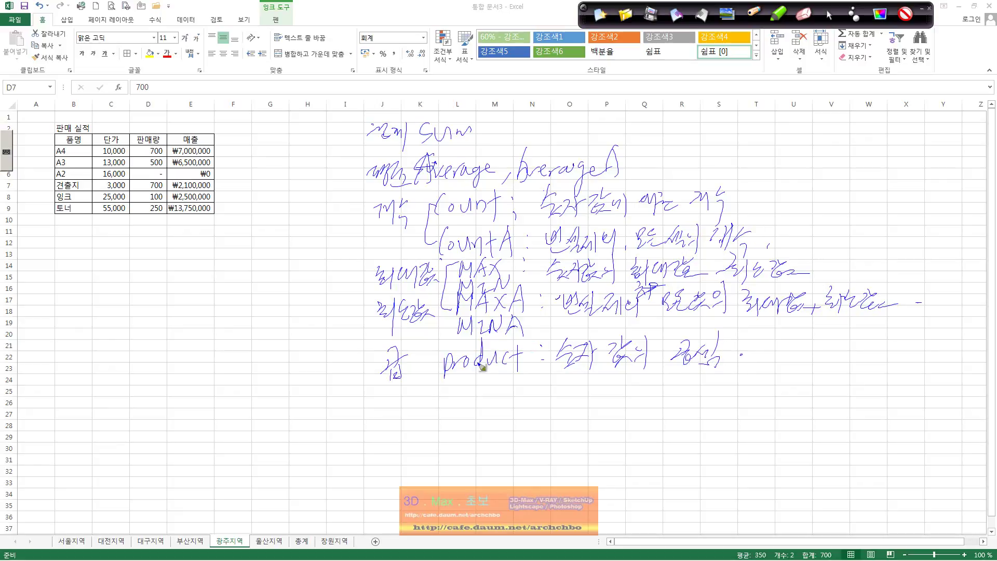
# Step: Write the 표준편차 label below with a tall bracket
pyautogui.moveTo(368, 397)
pyautogui.mouseDown()
pyautogui.moveTo(400, 421)
pyautogui.moveTo(406, 403)
pyautogui.moveTo(429, 408)
pyautogui.moveTo(435, 398)
pyautogui.mouseUp()
pyautogui.moveTo(429, 401); pyautogui.dragTo(438, 419)
pyautogui.moveTo(440, 403)
pyautogui.mouseDown()
pyautogui.moveTo(462, 458)
pyautogui.moveTo(481, 472)
pyautogui.mouseUp()
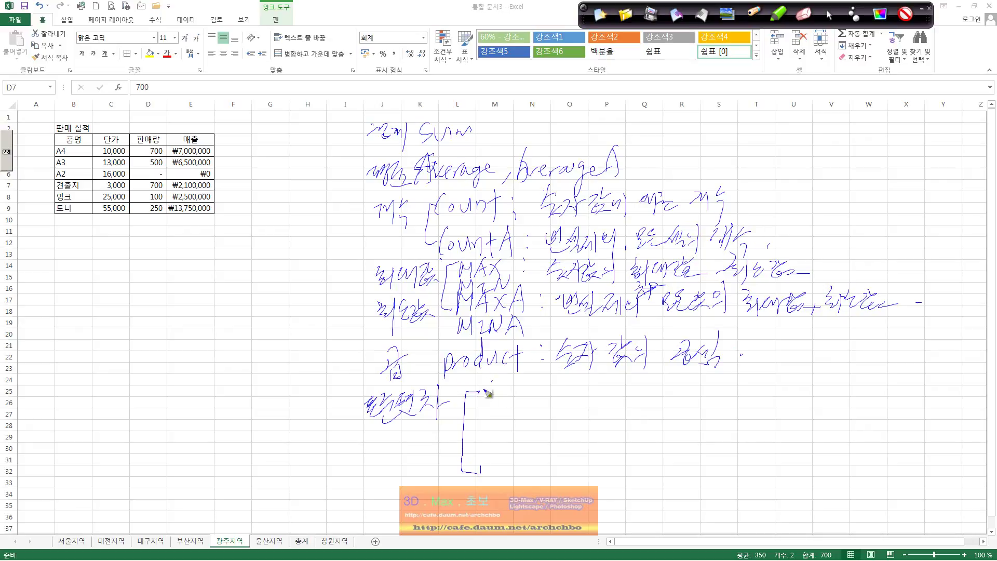
# Step: Write stedv beside the bracket and define it as sample standard deviation
pyautogui.moveTo(499, 383); pyautogui.dragTo(502, 399)
pyautogui.moveTo(497, 391)
pyautogui.mouseDown()
pyautogui.moveTo(531, 398)
pyautogui.moveTo(548, 383)
pyautogui.moveTo(555, 394)
pyautogui.mouseUp()
pyautogui.click(538, 395)
pyautogui.moveTo(585, 379)
pyautogui.mouseDown()
pyautogui.moveTo(583, 396)
pyautogui.moveTo(594, 383)
pyautogui.moveTo(605, 396)
pyautogui.moveTo(688, 392)
pyautogui.moveTo(702, 379)
pyautogui.moveTo(720, 397)
pyautogui.moveTo(727, 370)
pyautogui.moveTo(727, 400)
pyautogui.moveTo(741, 398)
pyautogui.mouseUp()
# Step: Write StedvA with its sample-deviation definition, then begin StedvP on the third line
pyautogui.moveTo(464, 425)
pyautogui.mouseDown()
pyautogui.moveTo(477, 421)
pyautogui.moveTo(482, 434)
pyautogui.moveTo(510, 414)
pyautogui.mouseUp()
pyautogui.click(508, 429)
pyautogui.moveTo(501, 416)
pyautogui.mouseDown()
pyautogui.moveTo(500, 434)
pyautogui.moveTo(517, 431)
pyautogui.mouseUp()
pyautogui.moveTo(520, 422)
pyautogui.mouseDown()
pyautogui.moveTo(520, 431)
pyautogui.moveTo(536, 411)
pyautogui.moveTo(552, 414)
pyautogui.mouseUp()
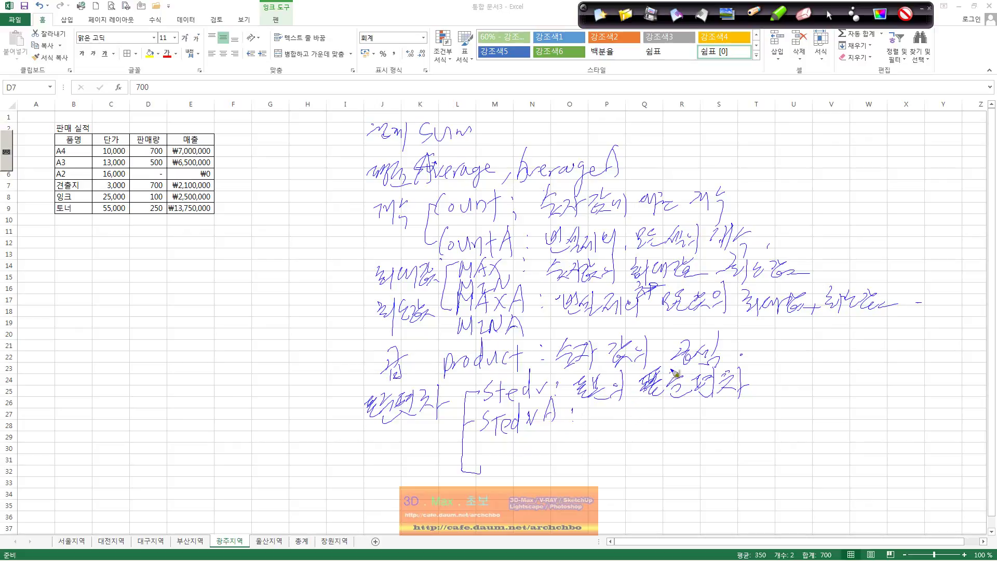
pyautogui.moveTo(590, 409)
pyautogui.mouseDown()
pyautogui.moveTo(598, 425)
pyautogui.moveTo(656, 434)
pyautogui.mouseUp()
pyautogui.moveTo(664, 424)
pyautogui.mouseDown()
pyautogui.moveTo(666, 431)
pyautogui.moveTo(704, 416)
pyautogui.moveTo(713, 427)
pyautogui.moveTo(736, 411)
pyautogui.moveTo(743, 430)
pyautogui.moveTo(768, 429)
pyautogui.moveTo(808, 407)
pyautogui.moveTo(818, 423)
pyautogui.moveTo(826, 410)
pyautogui.moveTo(888, 431)
pyautogui.moveTo(901, 412)
pyautogui.mouseUp()
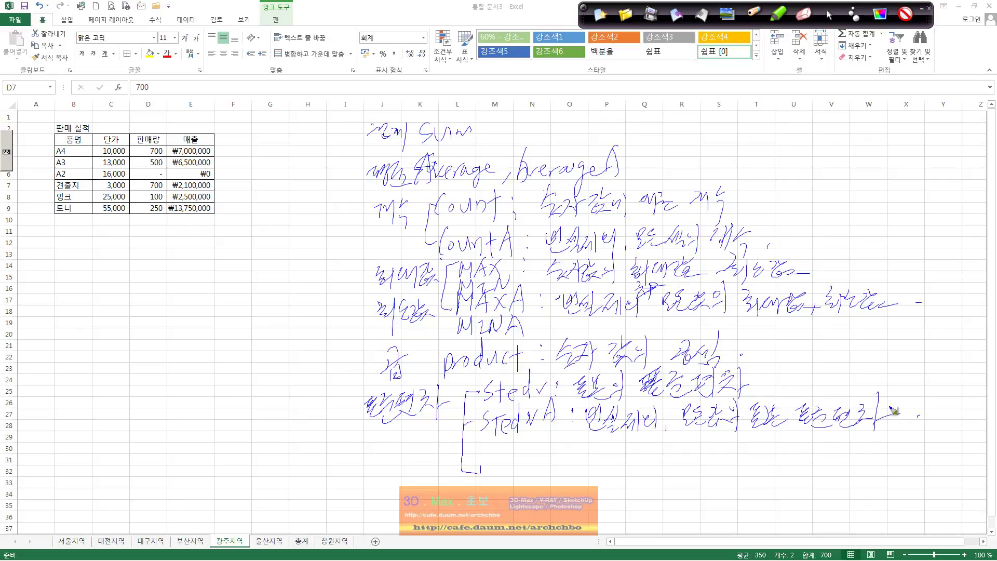
pyautogui.click(918, 416)
pyautogui.moveTo(467, 450)
pyautogui.mouseDown()
pyautogui.moveTo(508, 457)
pyautogui.moveTo(548, 445)
pyautogui.mouseUp()
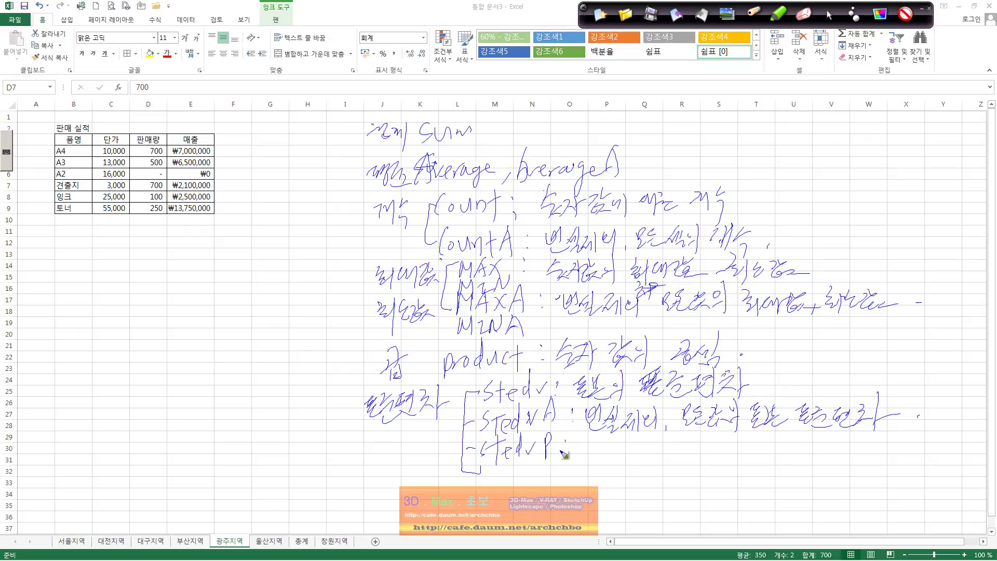
# Step: Define StedvP after a colon as population standard deviation
pyautogui.click(566, 439)
pyautogui.click(566, 448)
pyautogui.moveTo(582, 443)
pyautogui.mouseDown()
pyautogui.moveTo(601, 452)
pyautogui.moveTo(693, 452)
pyautogui.moveTo(704, 466)
pyautogui.mouseUp()
pyautogui.moveTo(725, 444)
pyautogui.mouseDown()
pyautogui.moveTo(761, 451)
pyautogui.moveTo(768, 436)
pyautogui.moveTo(729, 449)
pyautogui.moveTo(779, 455)
pyautogui.moveTo(827, 441)
pyautogui.moveTo(842, 457)
pyautogui.moveTo(827, 442)
pyautogui.mouseUp()
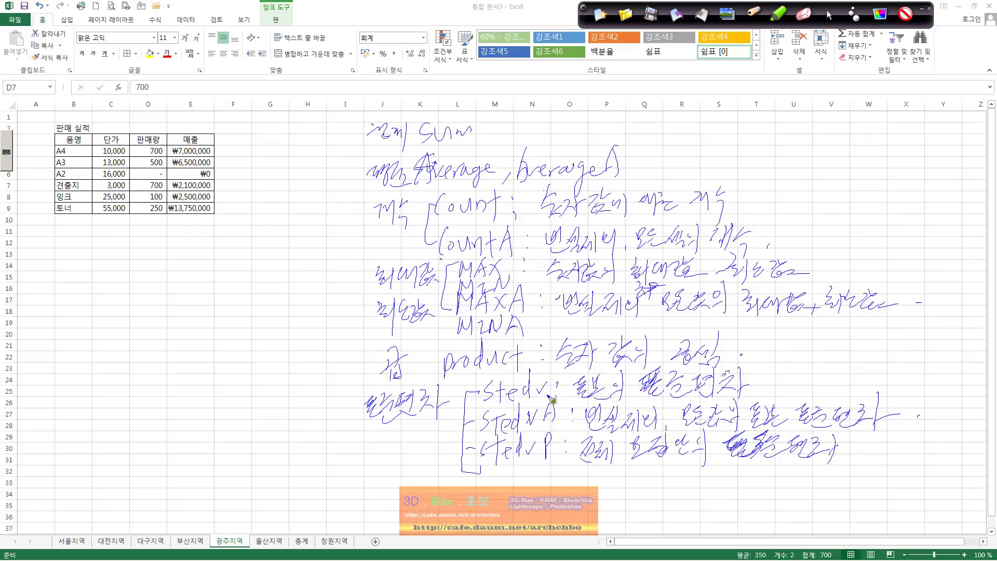
# Step: Write StedvPA on a fourth line with its population standard deviation definition
pyautogui.moveTo(494, 473); pyautogui.dragTo(476, 496)
pyautogui.moveTo(500, 473)
pyautogui.mouseDown()
pyautogui.moveTo(505, 495)
pyautogui.moveTo(509, 479)
pyautogui.mouseUp()
pyautogui.moveTo(510, 488)
pyautogui.mouseDown()
pyautogui.moveTo(517, 493)
pyautogui.moveTo(529, 467)
pyautogui.mouseUp()
pyautogui.moveTo(530, 483)
pyautogui.mouseDown()
pyautogui.moveTo(540, 473)
pyautogui.moveTo(545, 493)
pyautogui.mouseUp()
pyautogui.moveTo(547, 475); pyautogui.dragTo(562, 494)
pyautogui.moveTo(554, 485); pyautogui.dragTo(586, 488)
pyautogui.click(572, 483)
pyautogui.moveTo(592, 474); pyautogui.dragTo(605, 491)
pyautogui.moveTo(607, 475); pyautogui.dragTo(631, 490)
pyautogui.moveTo(637, 473)
pyautogui.mouseDown()
pyautogui.moveTo(652, 492)
pyautogui.moveTo(758, 479)
pyautogui.mouseUp()
pyautogui.moveTo(763, 468)
pyautogui.mouseDown()
pyautogui.moveTo(763, 488)
pyautogui.moveTo(852, 476)
pyautogui.moveTo(846, 483)
pyautogui.moveTo(875, 470)
pyautogui.moveTo(885, 488)
pyautogui.moveTo(974, 468)
pyautogui.moveTo(977, 479)
pyautogui.mouseUp()
pyautogui.moveTo(975, 469); pyautogui.dragTo(989, 460)
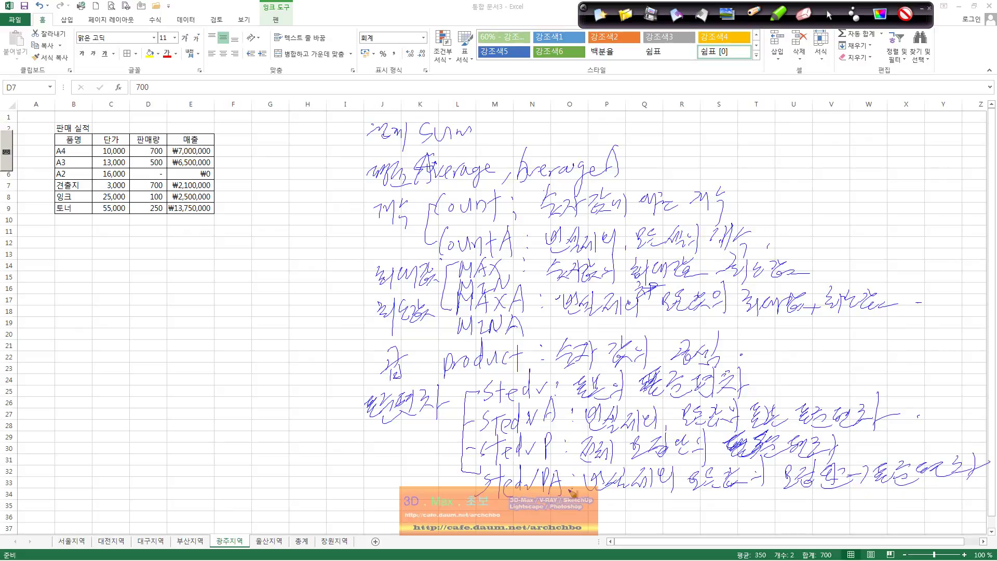
# Step: Circle the A suffixes in StedvPA, StedvA, MINA and MAXA
pyautogui.moveTo(564, 467); pyautogui.dragTo(570, 491)
pyautogui.moveTo(560, 403); pyautogui.dragTo(565, 439)
pyautogui.moveTo(521, 324); pyautogui.dragTo(514, 341)
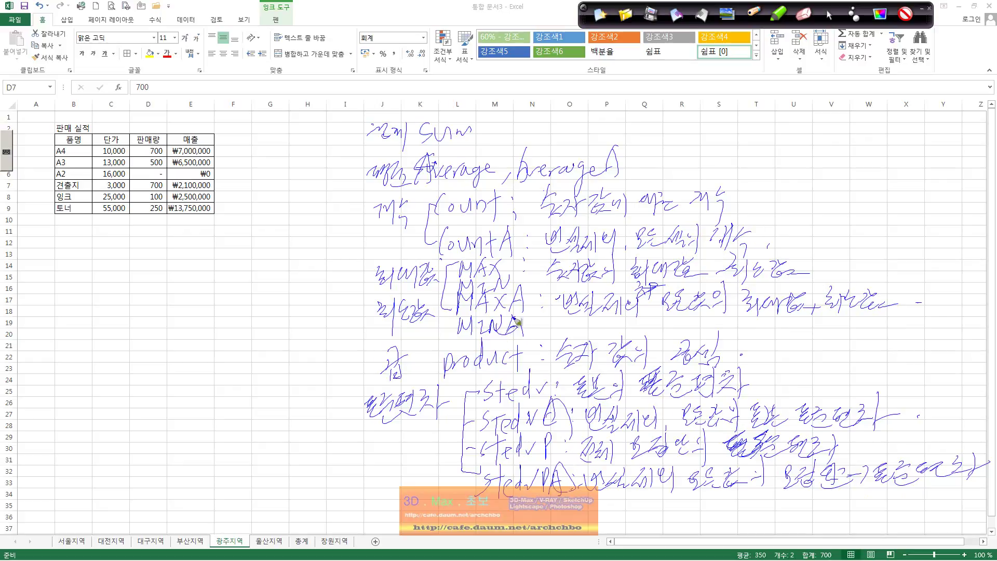
pyautogui.moveTo(524, 295)
pyautogui.mouseDown()
pyautogui.moveTo(519, 312)
pyautogui.moveTo(639, 314)
pyautogui.mouseUp()
# Step: Write the 분산 label at the left with a bracket listing VAR, VARA, VARP and VARPA
pyautogui.moveTo(76, 264)
pyautogui.mouseDown()
pyautogui.moveTo(73, 286)
pyautogui.moveTo(115, 268)
pyautogui.moveTo(116, 388)
pyautogui.mouseUp()
pyautogui.moveTo(119, 301); pyautogui.dragTo(128, 300)
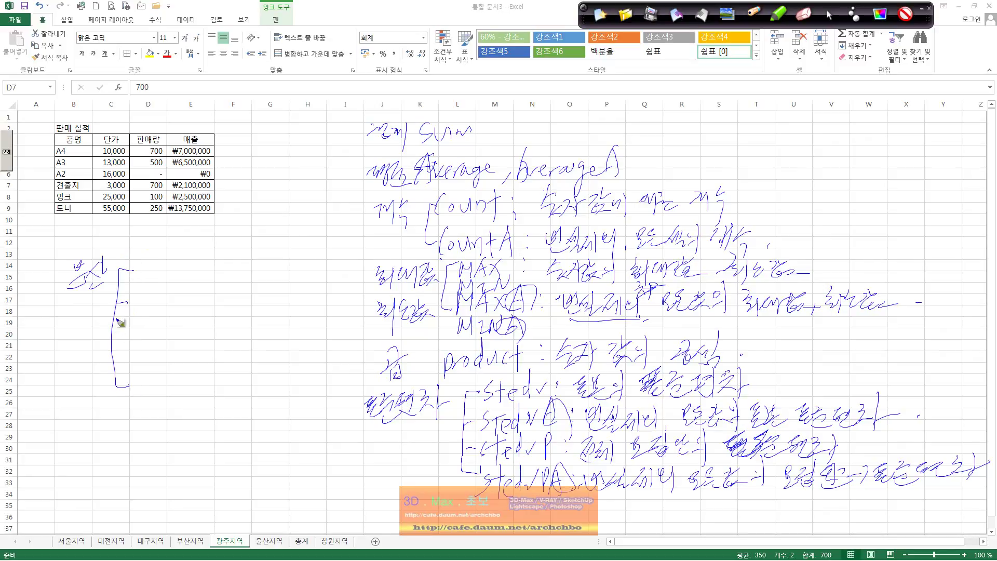
pyautogui.moveTo(116, 338); pyautogui.dragTo(128, 338)
pyautogui.moveTo(131, 259); pyautogui.dragTo(142, 262)
pyautogui.moveTo(147, 260)
pyautogui.mouseDown()
pyautogui.moveTo(148, 278)
pyautogui.moveTo(166, 271)
pyautogui.moveTo(145, 294)
pyautogui.moveTo(151, 314)
pyautogui.moveTo(173, 317)
pyautogui.moveTo(140, 333)
pyautogui.moveTo(171, 337)
pyautogui.mouseUp()
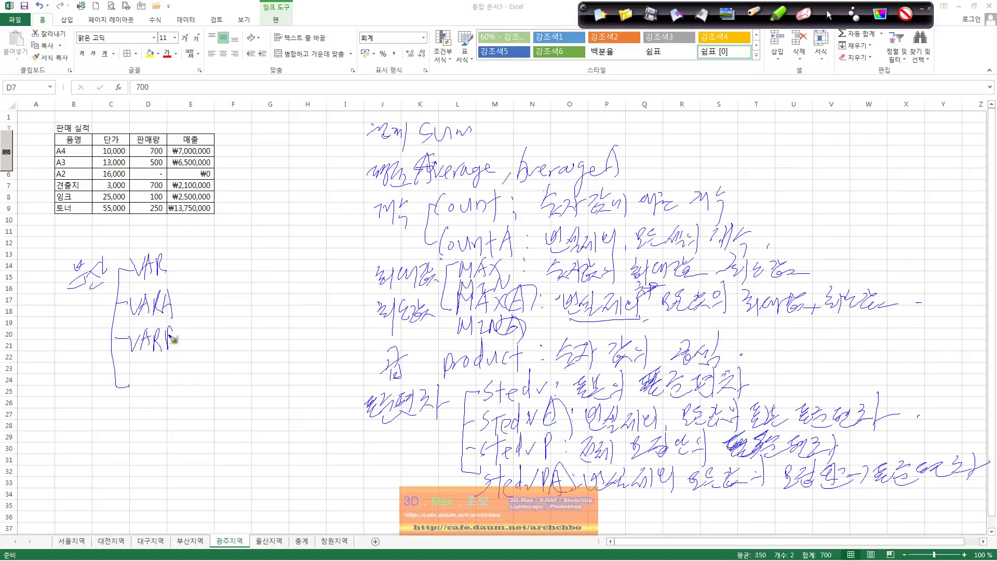
pyautogui.moveTo(130, 378)
pyautogui.mouseDown()
pyautogui.moveTo(150, 372)
pyautogui.moveTo(163, 397)
pyautogui.moveTo(167, 384)
pyautogui.moveTo(188, 393)
pyautogui.mouseUp()
pyautogui.moveTo(194, 366); pyautogui.dragTo(191, 395)
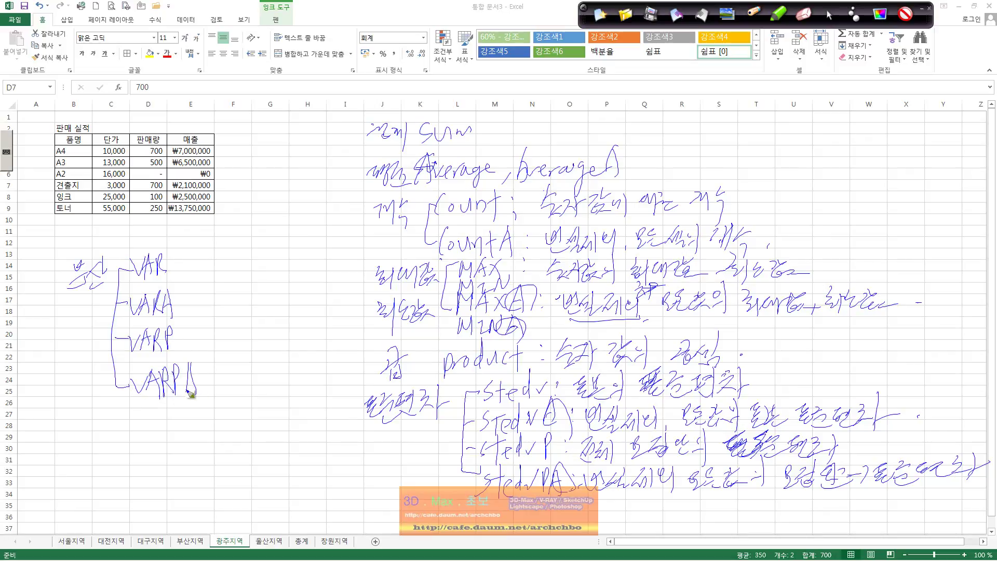
# Step: Define VAR after a colon as sample variance and add a colon after VARA
pyautogui.moveTo(175, 248); pyautogui.dragTo(177, 252)
pyautogui.moveTo(188, 252)
pyautogui.mouseDown()
pyautogui.moveTo(206, 260)
pyautogui.moveTo(211, 278)
pyautogui.moveTo(265, 268)
pyautogui.mouseUp()
pyautogui.moveTo(258, 271)
pyautogui.mouseDown()
pyautogui.moveTo(267, 280)
pyautogui.moveTo(283, 257)
pyautogui.moveTo(318, 262)
pyautogui.moveTo(321, 275)
pyautogui.mouseUp()
pyautogui.moveTo(330, 248); pyautogui.dragTo(343, 265)
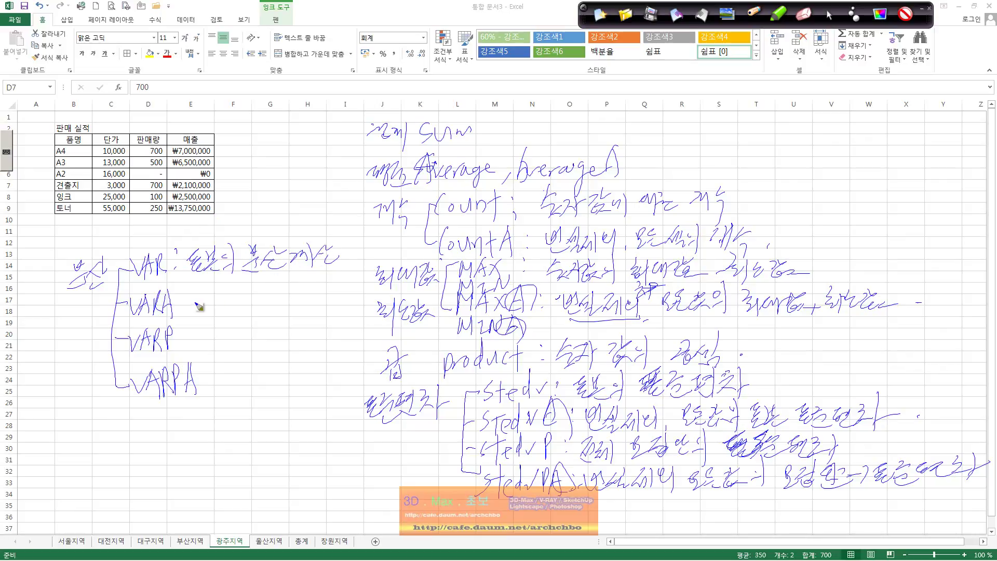
pyautogui.click(181, 296)
# Step: Handwrite the VARP definition in ink and underline VARPA
pyautogui.moveTo(196, 332)
pyautogui.mouseDown()
pyautogui.moveTo(200, 349)
pyautogui.moveTo(240, 346)
pyautogui.moveTo(244, 358)
pyautogui.moveTo(268, 342)
pyautogui.moveTo(294, 348)
pyautogui.moveTo(325, 333)
pyautogui.moveTo(340, 343)
pyautogui.mouseUp()
pyautogui.click(362, 336)
pyautogui.moveTo(151, 413)
pyautogui.mouseDown()
pyautogui.moveTo(195, 397)
pyautogui.moveTo(172, 441)
pyautogui.moveTo(182, 452)
pyautogui.mouseUp()
# Step: Write a multi-line explanatory note with a calculation below VARPA
pyautogui.moveTo(183, 418)
pyautogui.mouseDown()
pyautogui.moveTo(208, 441)
pyautogui.moveTo(248, 432)
pyautogui.mouseUp()
pyautogui.moveTo(251, 408)
pyautogui.mouseDown()
pyautogui.moveTo(256, 434)
pyautogui.moveTo(272, 426)
pyautogui.mouseUp()
pyautogui.moveTo(160, 474); pyautogui.dragTo(218, 474)
pyautogui.moveTo(235, 442)
pyautogui.mouseDown()
pyautogui.moveTo(240, 484)
pyautogui.moveTo(278, 464)
pyautogui.moveTo(291, 480)
pyautogui.moveTo(327, 462)
pyautogui.moveTo(332, 444)
pyautogui.mouseUp()
pyautogui.moveTo(334, 435)
pyautogui.mouseDown()
pyautogui.moveTo(332, 467)
pyautogui.moveTo(372, 463)
pyautogui.mouseUp()
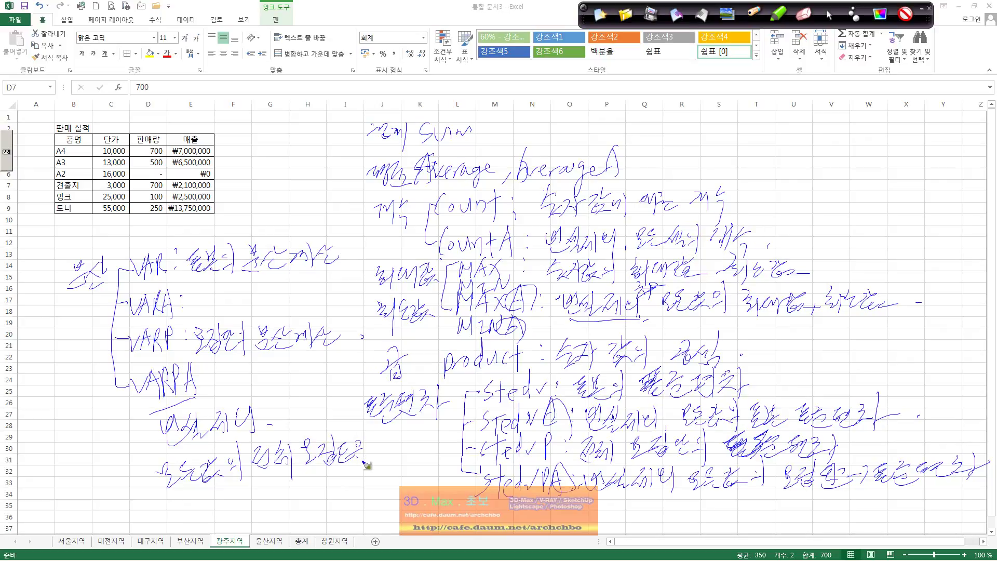
pyautogui.moveTo(244, 494)
pyautogui.mouseDown()
pyautogui.moveTo(267, 514)
pyautogui.moveTo(335, 491)
pyautogui.moveTo(350, 496)
pyautogui.mouseUp()
pyautogui.moveTo(353, 479)
pyautogui.mouseDown()
pyautogui.moveTo(358, 501)
pyautogui.moveTo(372, 493)
pyautogui.mouseUp()
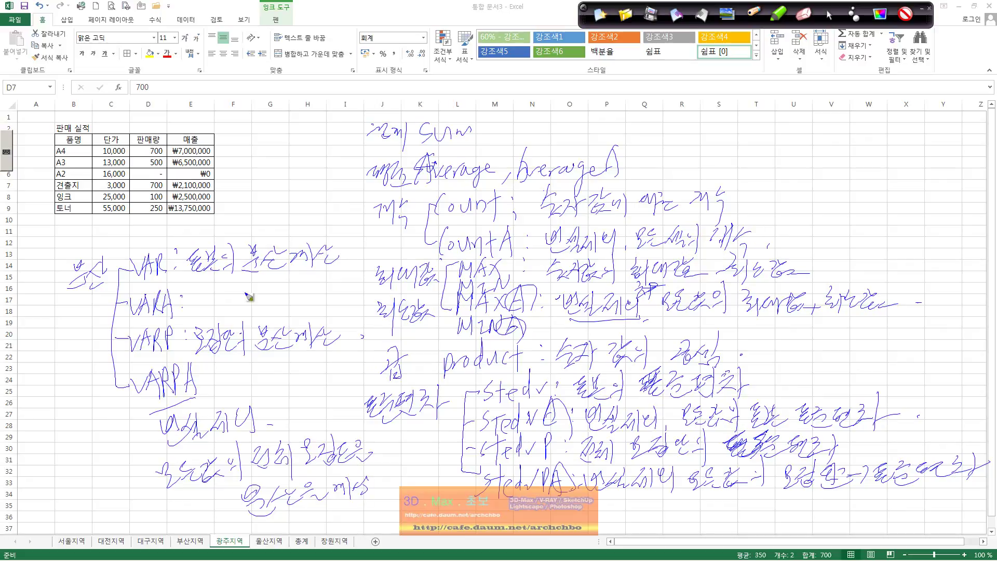
# Step: Add the VARA definition line, then circle the PA of VARPA and key note words
pyautogui.moveTo(199, 290)
pyautogui.mouseDown()
pyautogui.moveTo(231, 283)
pyautogui.moveTo(245, 299)
pyautogui.moveTo(264, 290)
pyautogui.moveTo(267, 299)
pyautogui.moveTo(327, 288)
pyautogui.moveTo(337, 275)
pyautogui.moveTo(332, 294)
pyautogui.moveTo(358, 281)
pyautogui.moveTo(356, 306)
pyautogui.mouseUp()
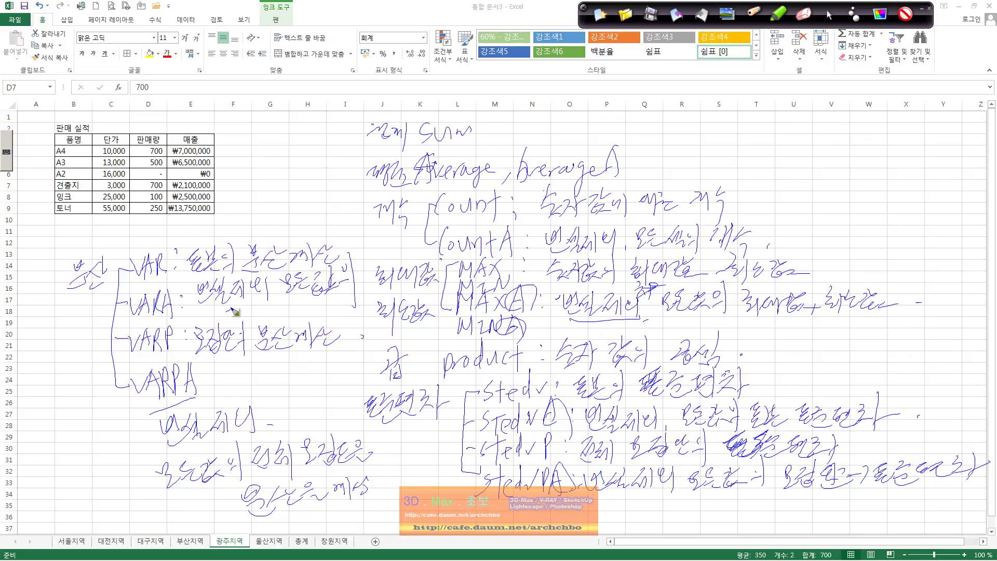
pyautogui.moveTo(234, 307)
pyautogui.mouseDown()
pyautogui.moveTo(239, 325)
pyautogui.moveTo(242, 311)
pyautogui.moveTo(280, 328)
pyautogui.moveTo(314, 314)
pyautogui.moveTo(319, 328)
pyautogui.moveTo(407, 315)
pyautogui.mouseUp()
pyautogui.moveTo(169, 393); pyautogui.dragTo(216, 393)
pyautogui.moveTo(210, 486); pyautogui.dragTo(155, 470)
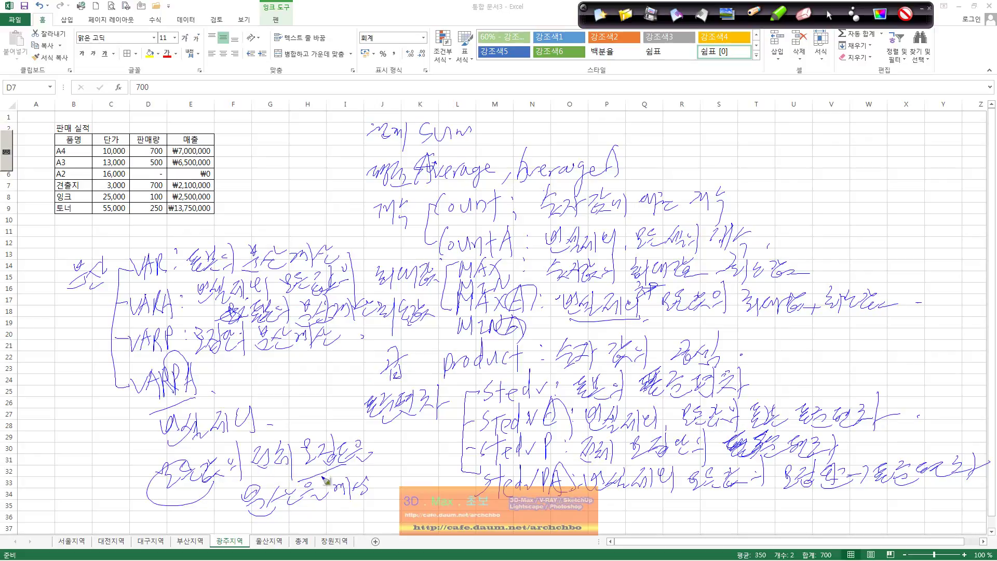
pyautogui.moveTo(343, 469)
pyautogui.mouseDown()
pyautogui.moveTo(332, 399)
pyautogui.moveTo(297, 479)
pyautogui.mouseUp()
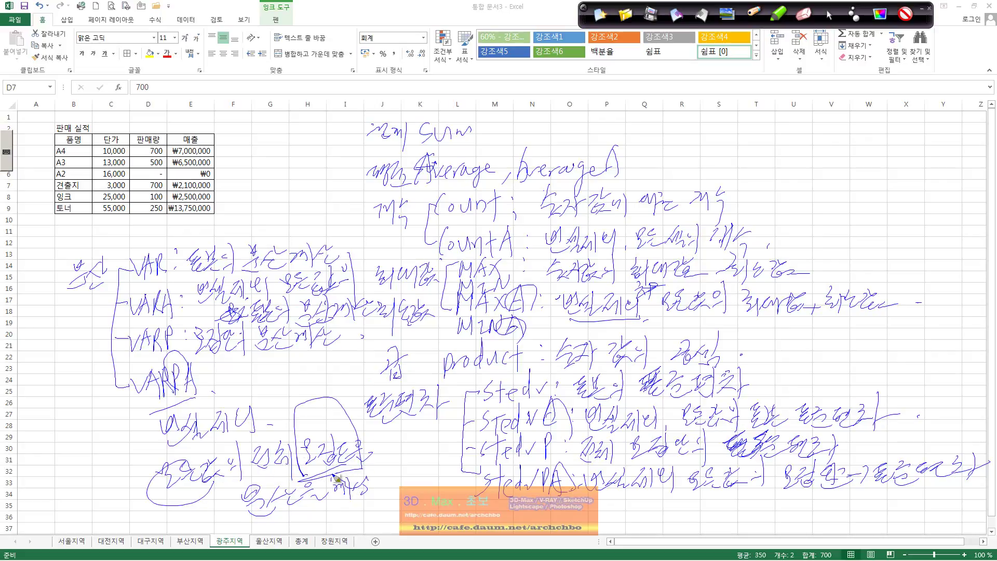